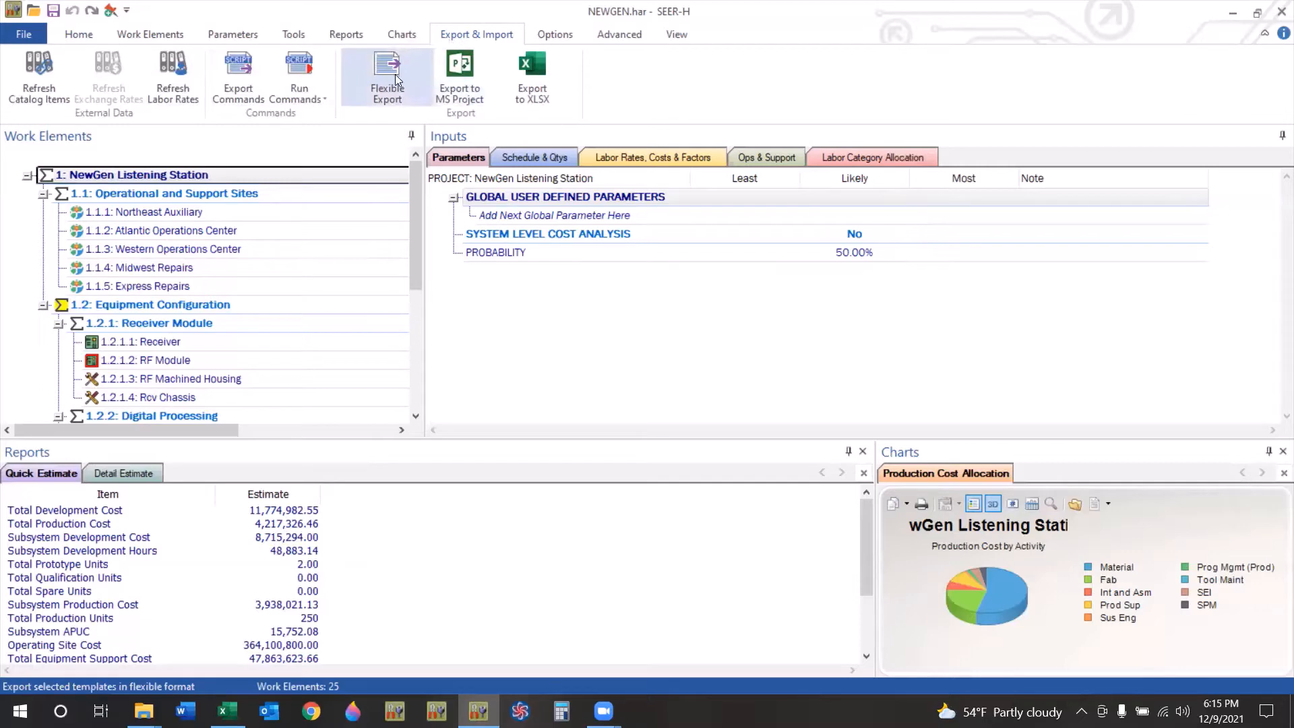
# Step: Open Flexible Export, load the All Elements - Cost Summary template and review its selected choices
pyautogui.click(394, 74)
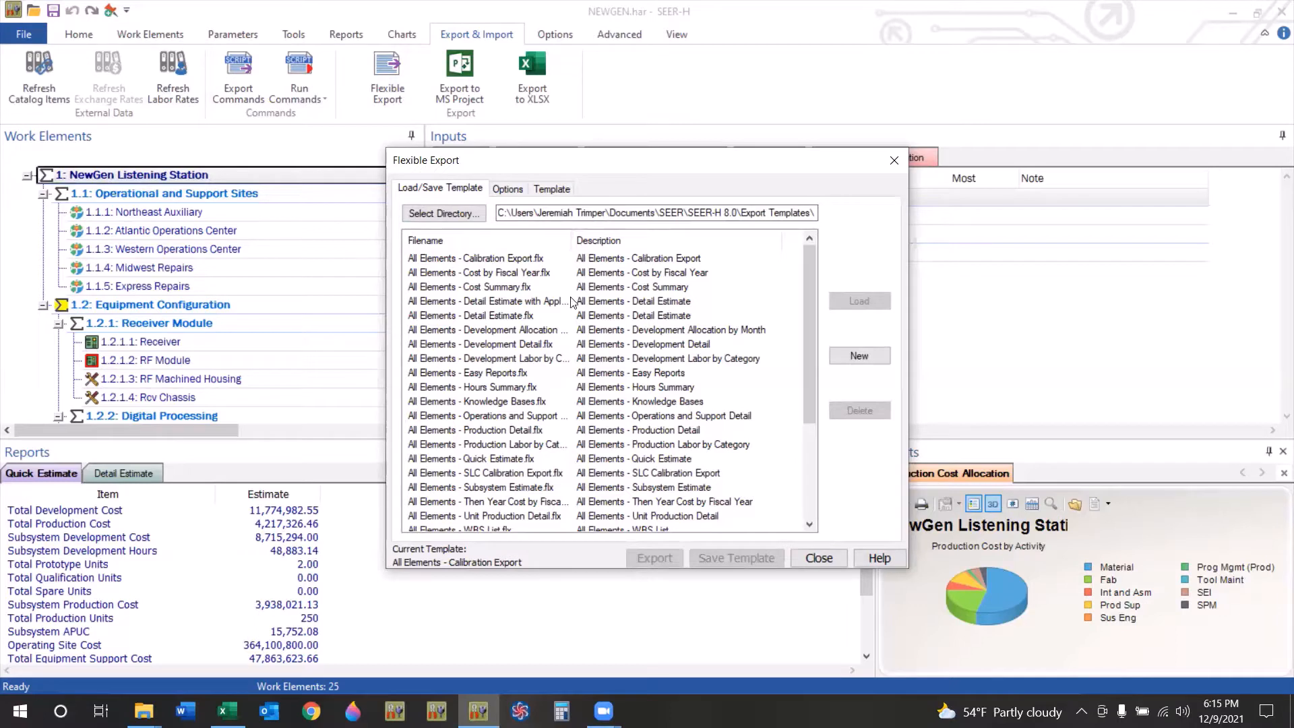
pyautogui.click(526, 289)
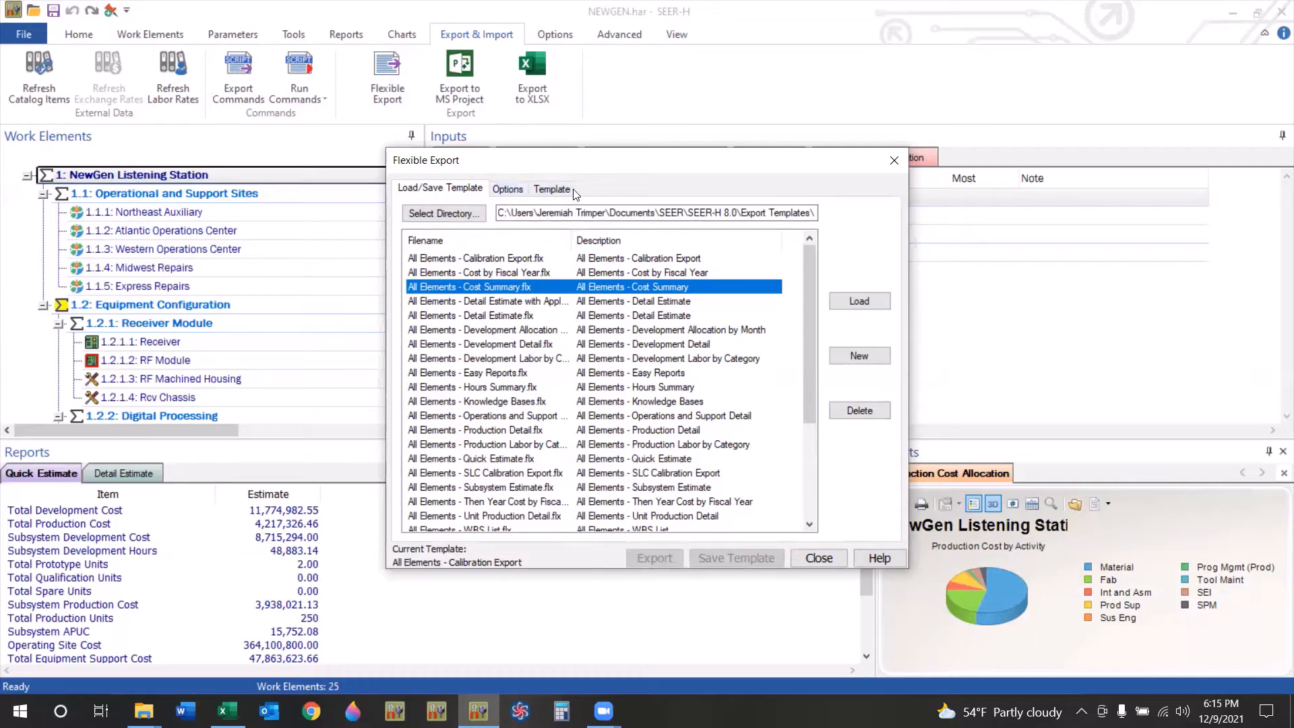
pyautogui.click(859, 356)
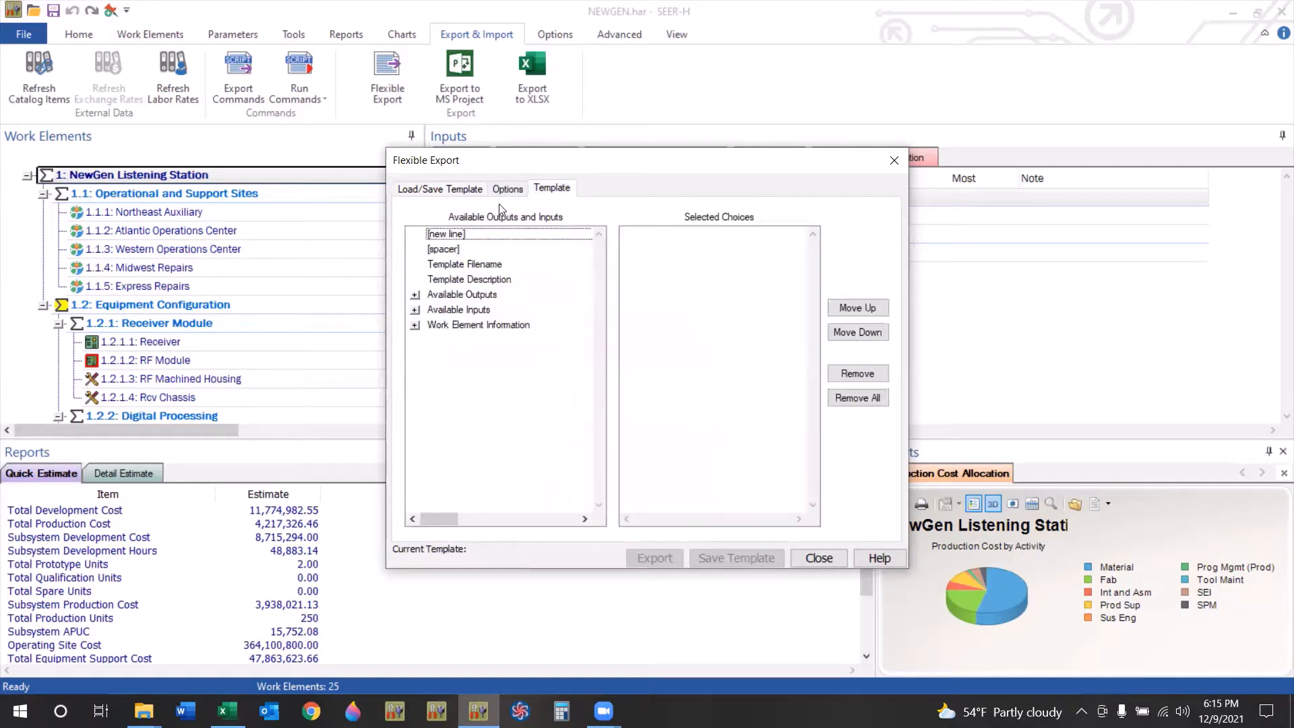
pyautogui.click(437, 191)
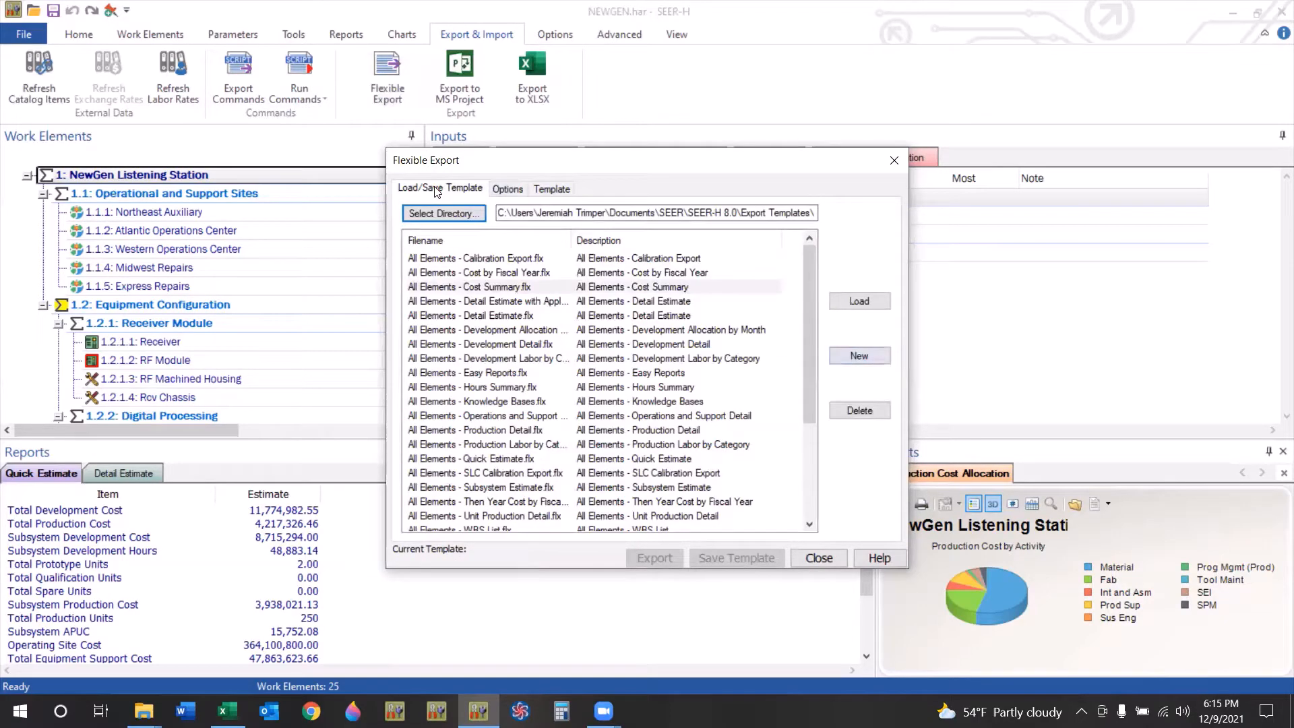
pyautogui.click(747, 292)
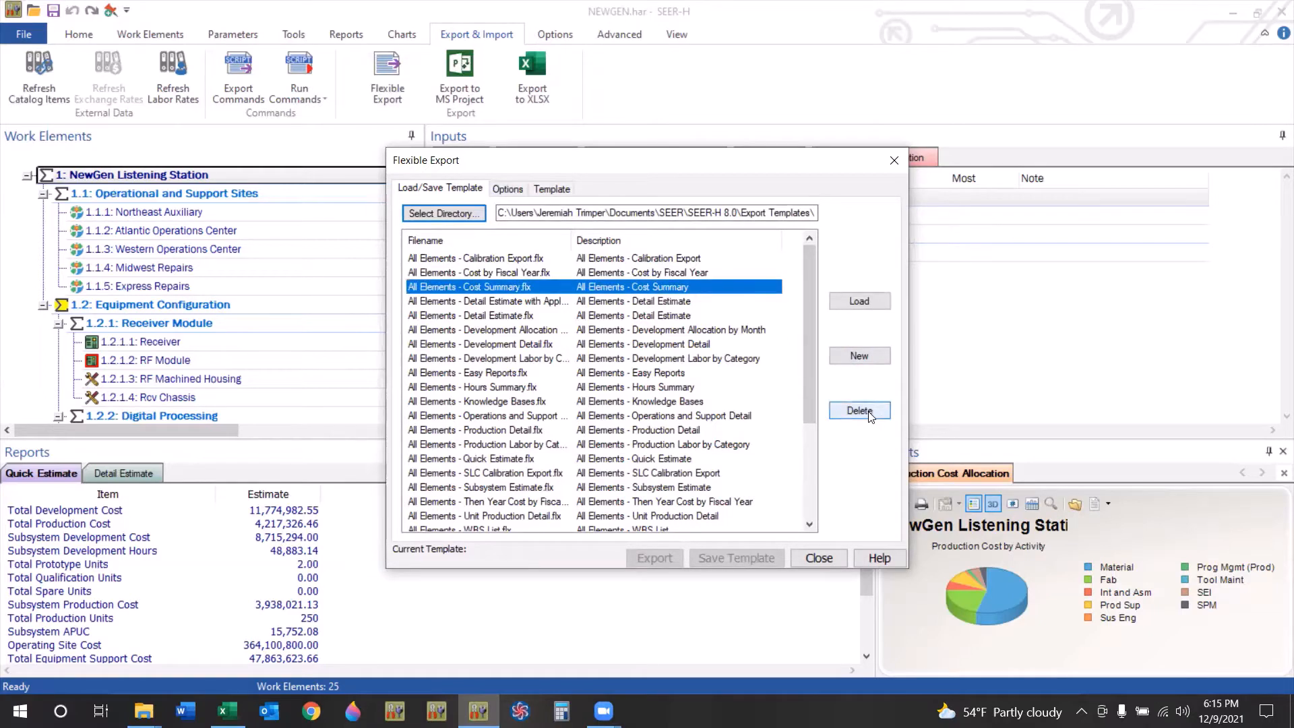
pyautogui.click(848, 309)
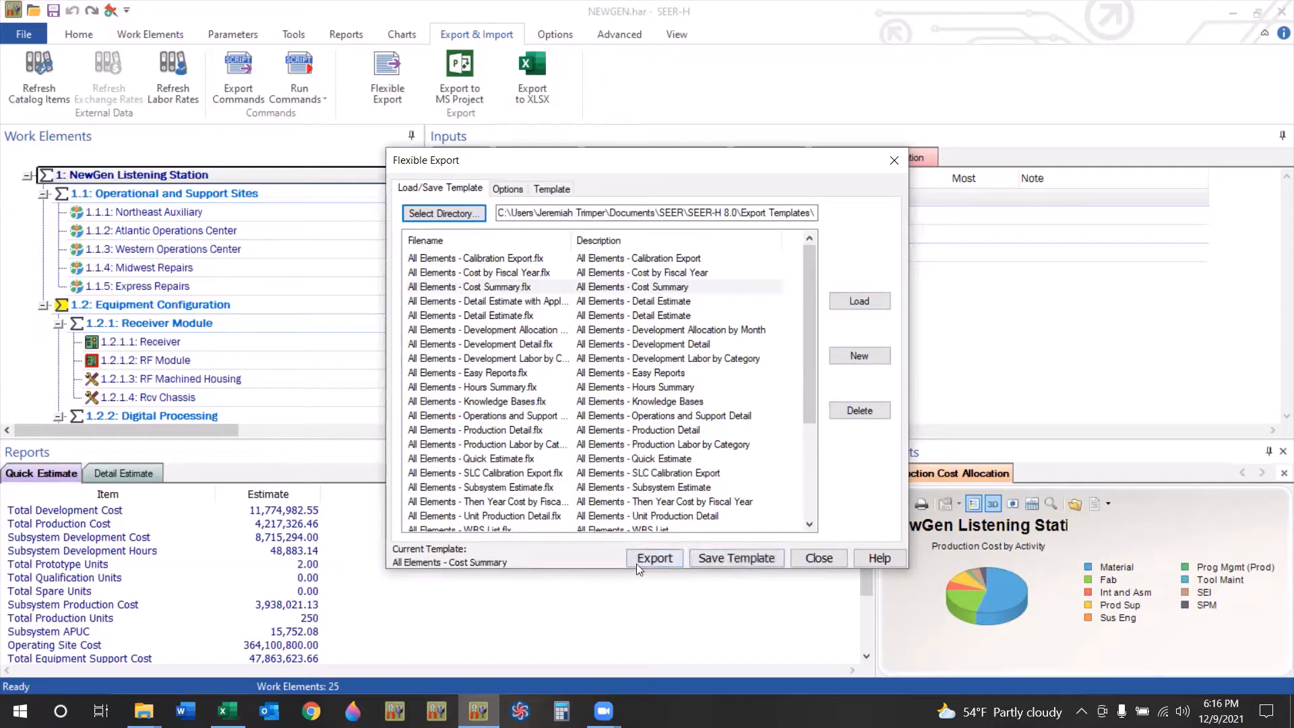
pyautogui.click(552, 189)
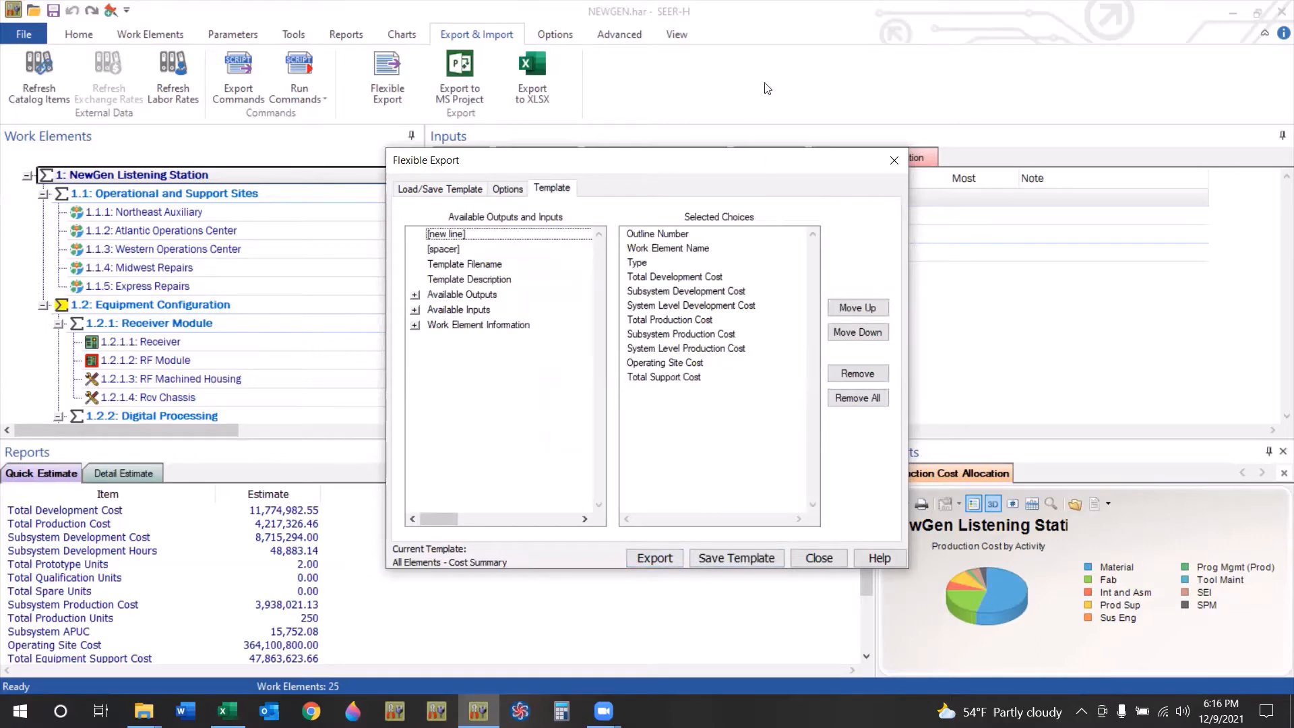
# Step: Create a new blank export template and set its output to a new report named Example
pyautogui.click(448, 188)
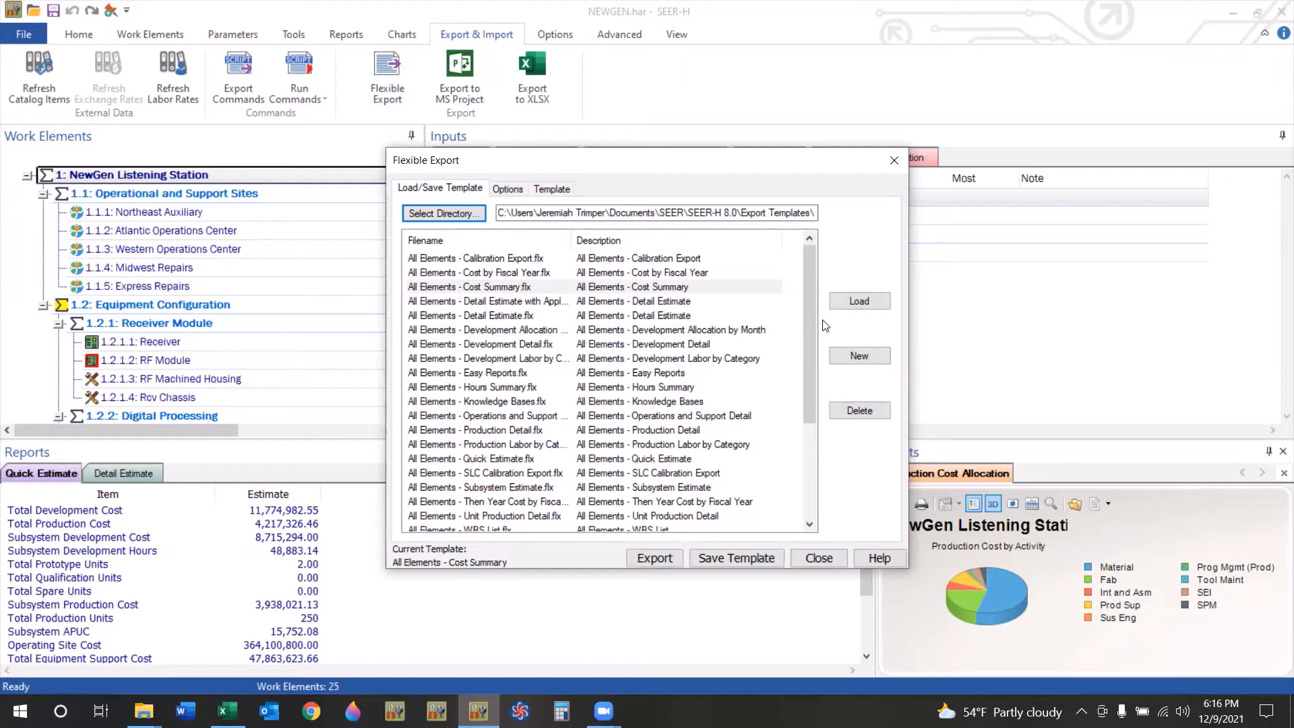
pyautogui.click(859, 355)
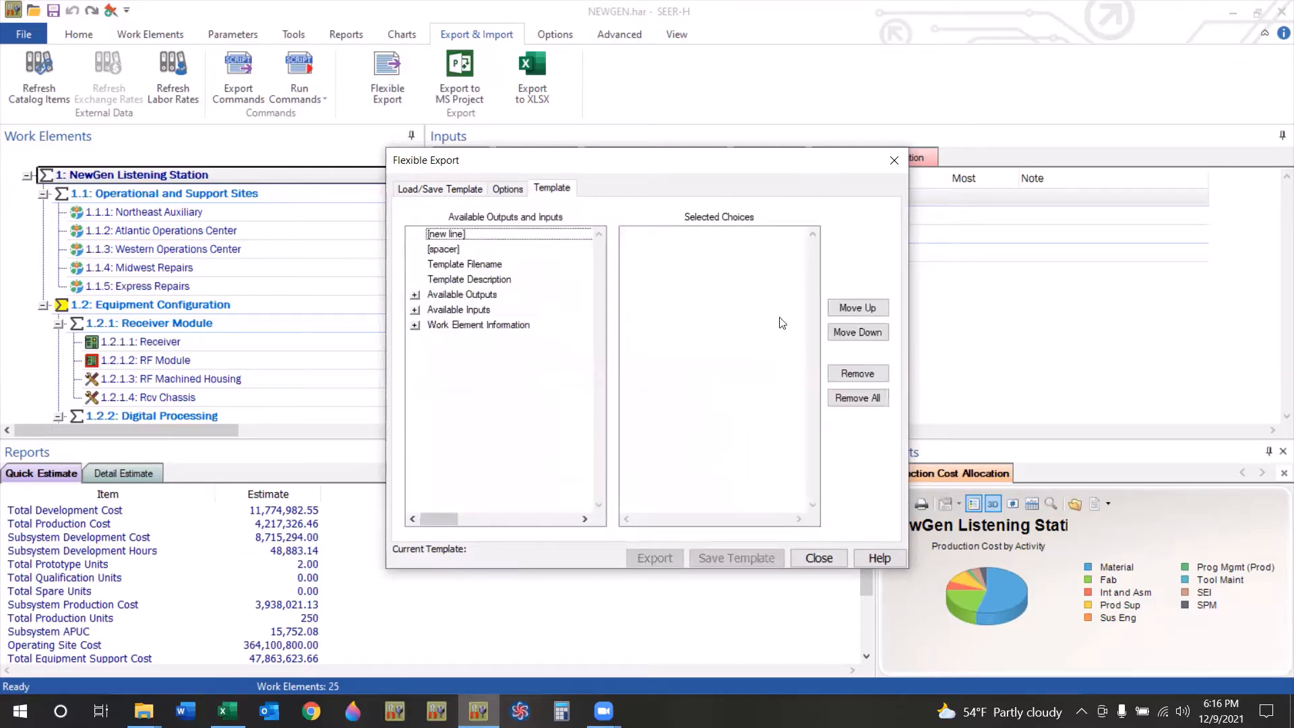
pyautogui.click(500, 192)
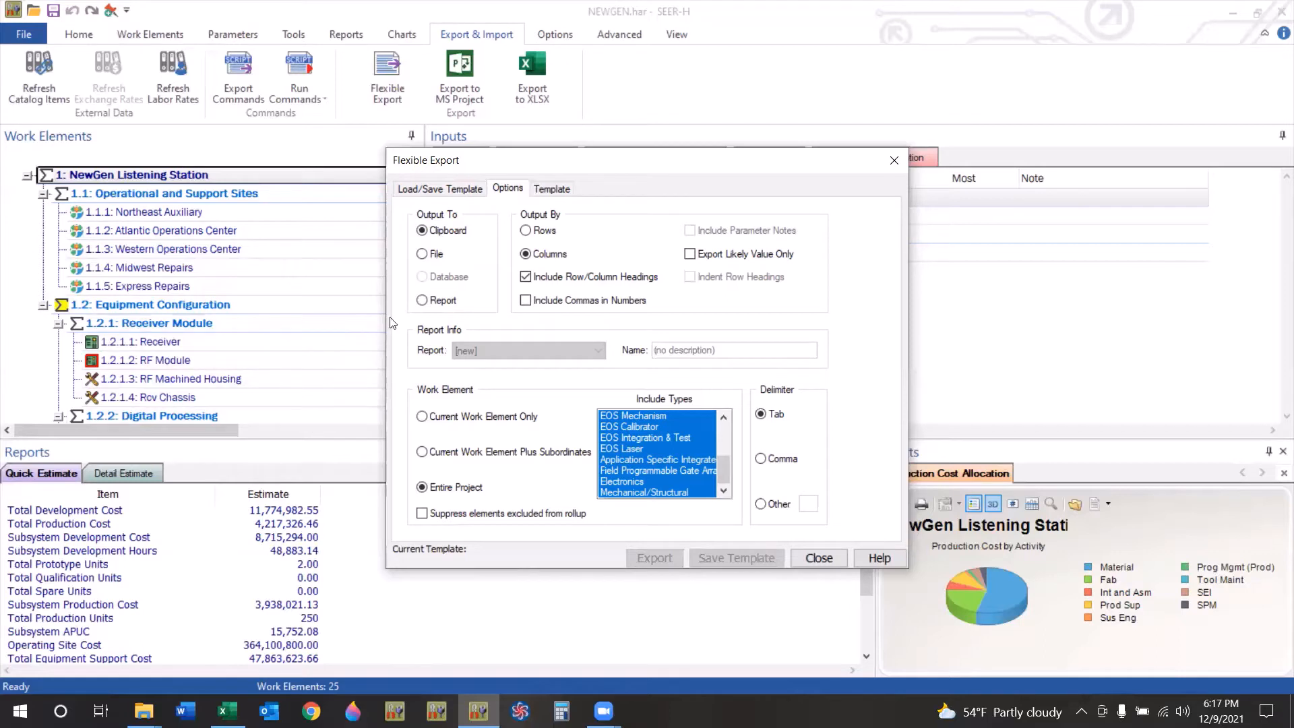
pyautogui.click(422, 301)
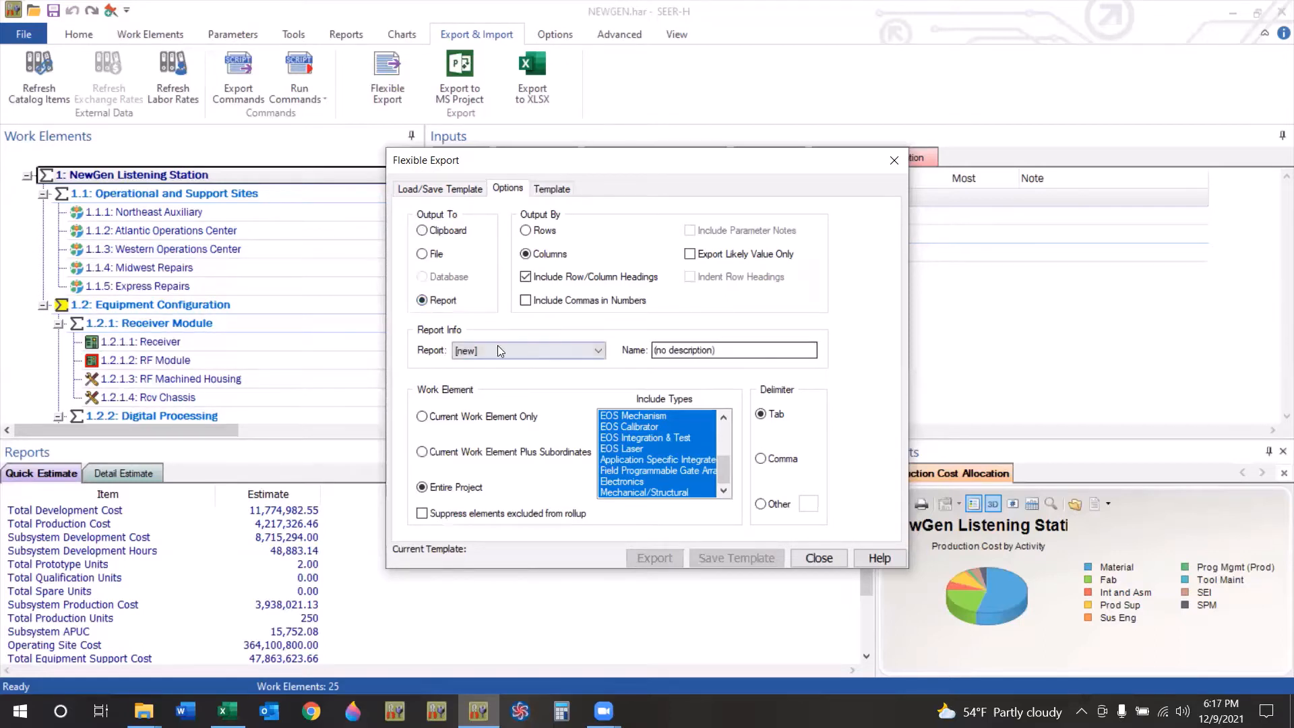
pyautogui.click(754, 351)
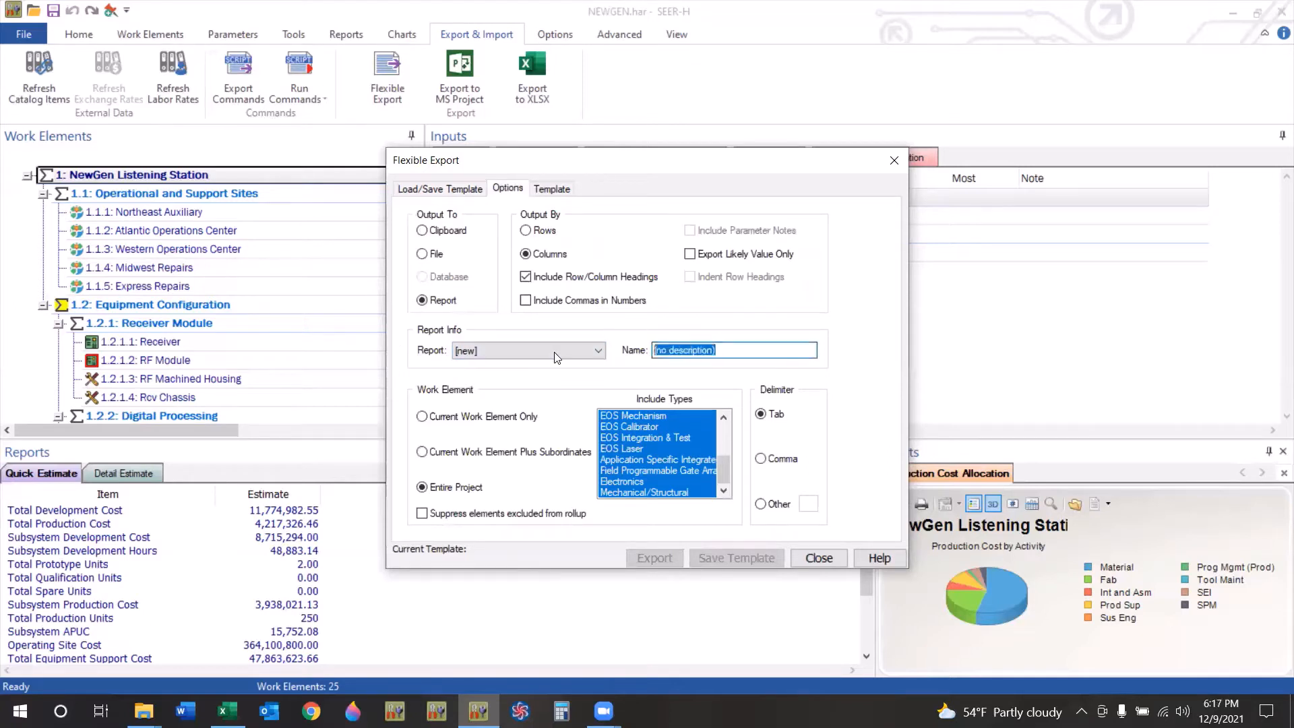
pyautogui.write('Example')
# Step: Set the output to columns and include commas in numbers
pyautogui.click(525, 231)
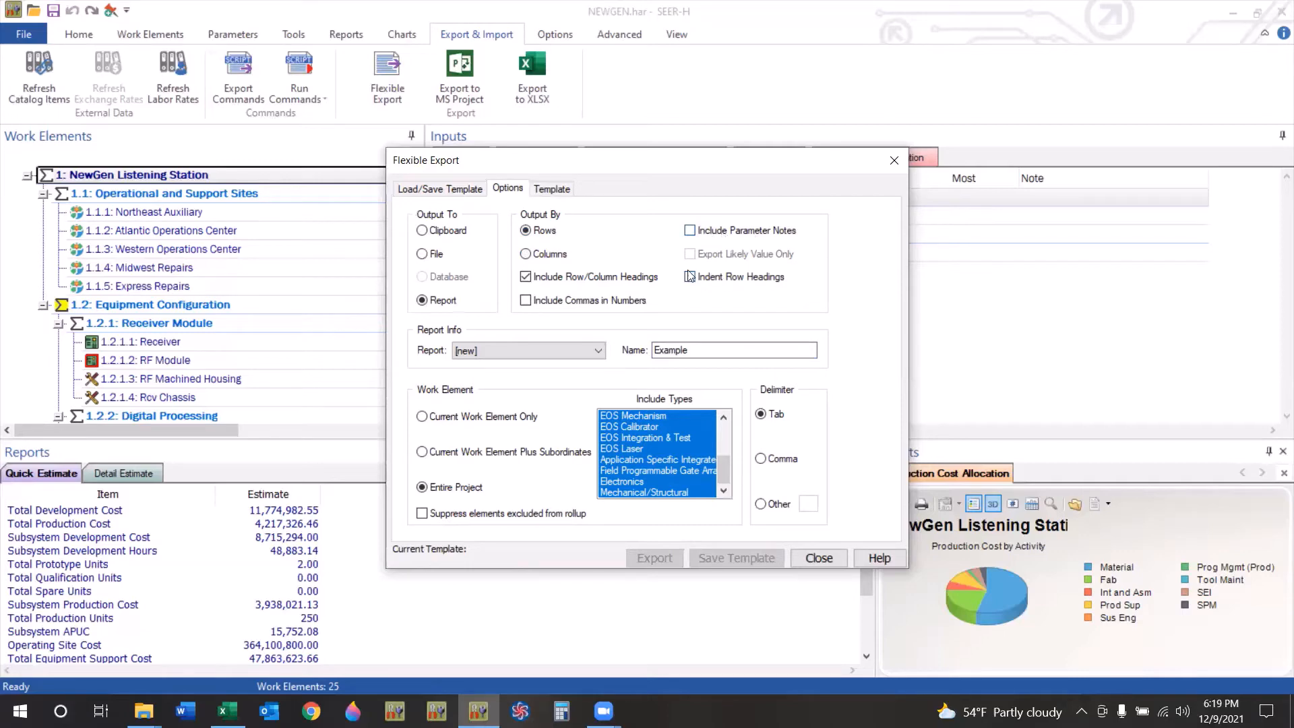
pyautogui.click(525, 254)
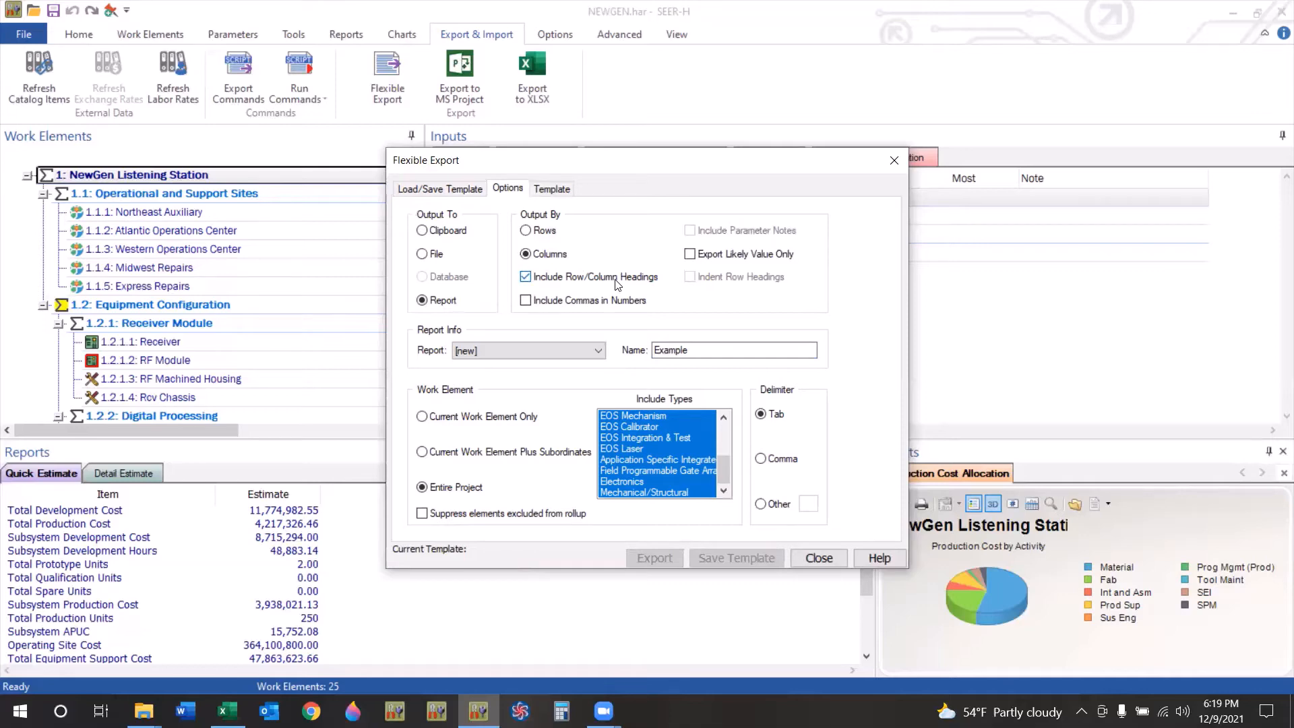
pyautogui.click(525, 300)
# Step: Limit the export to the current work element only, trying Receiver, RF Module and RF Machined Housing as that element
pyautogui.click(423, 416)
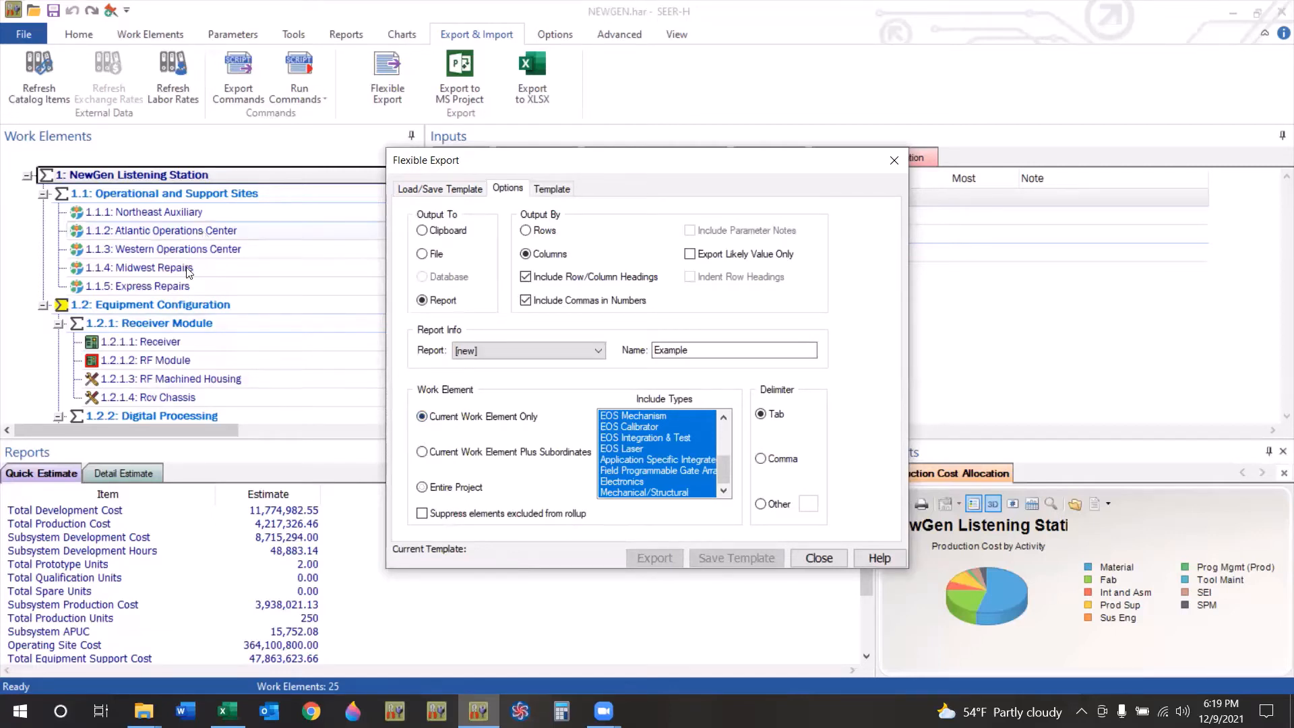
pyautogui.click(165, 342)
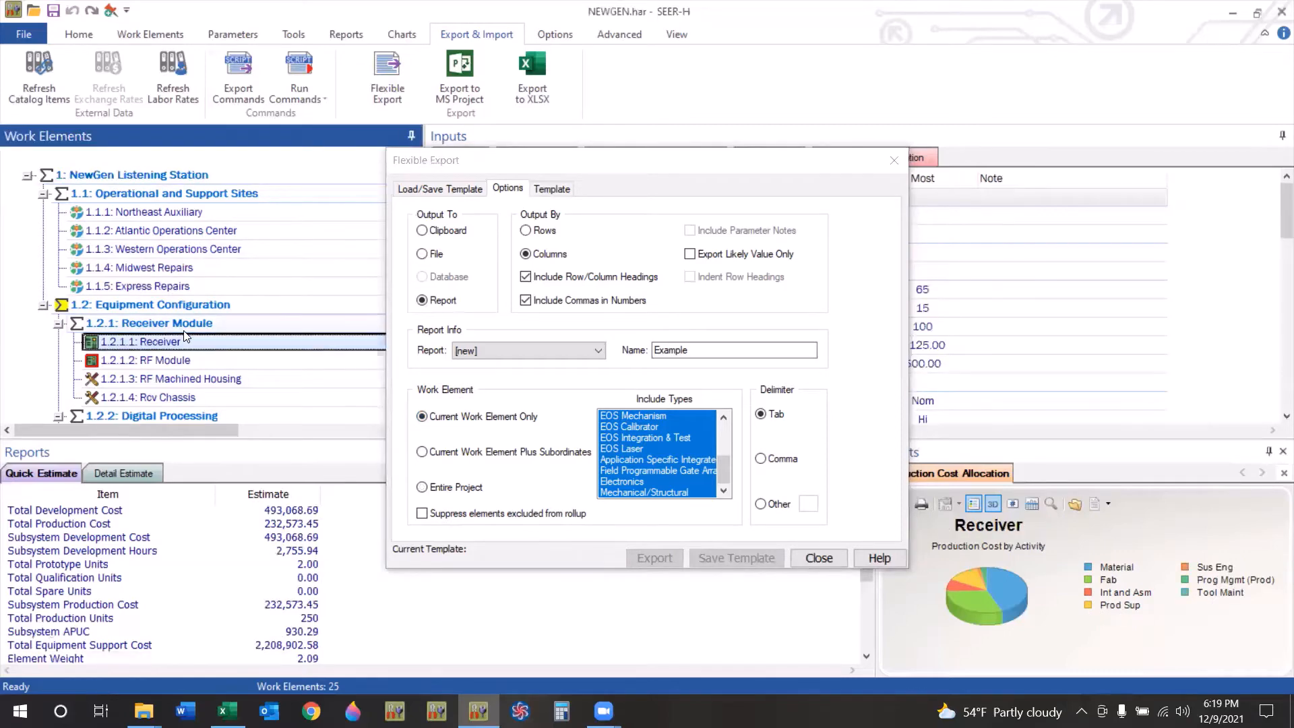
pyautogui.click(183, 325)
pyautogui.click(186, 367)
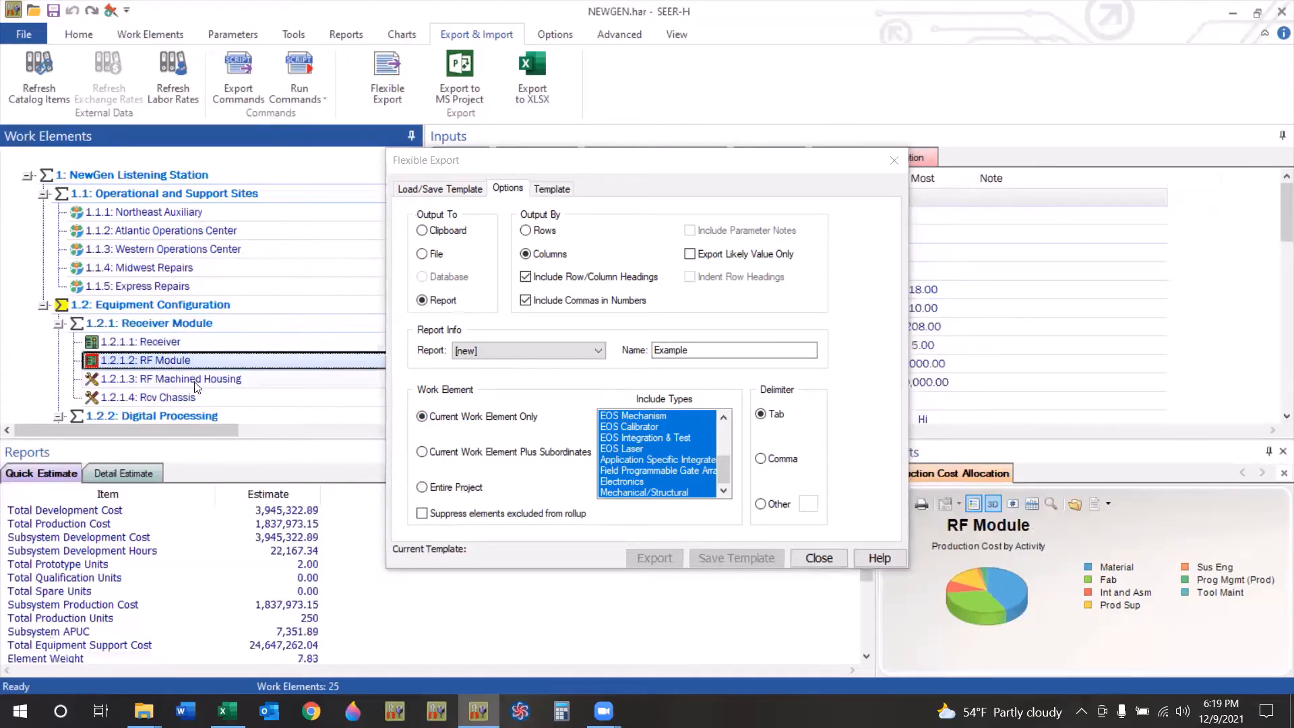
pyautogui.click(241, 381)
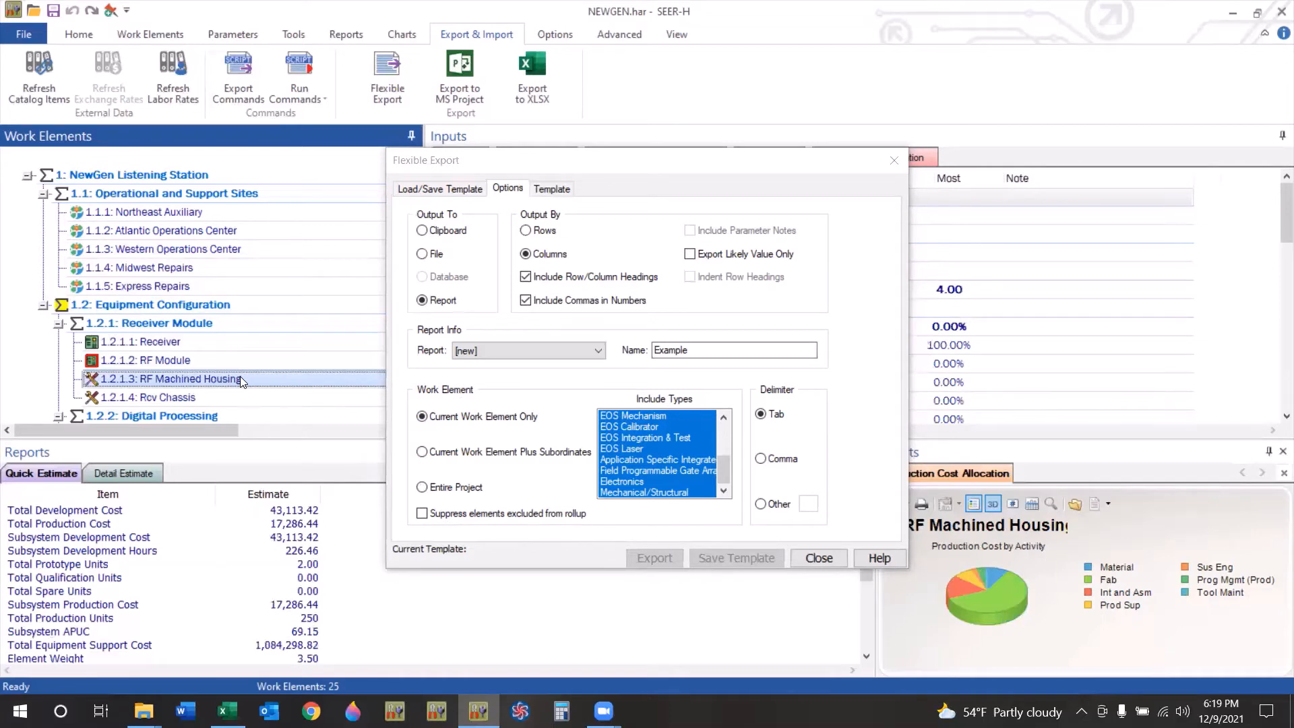
# Step: Try the current-element-plus-subordinates scope with the Receiver Module selected, and set the export scope to the entire project
pyautogui.click(422, 452)
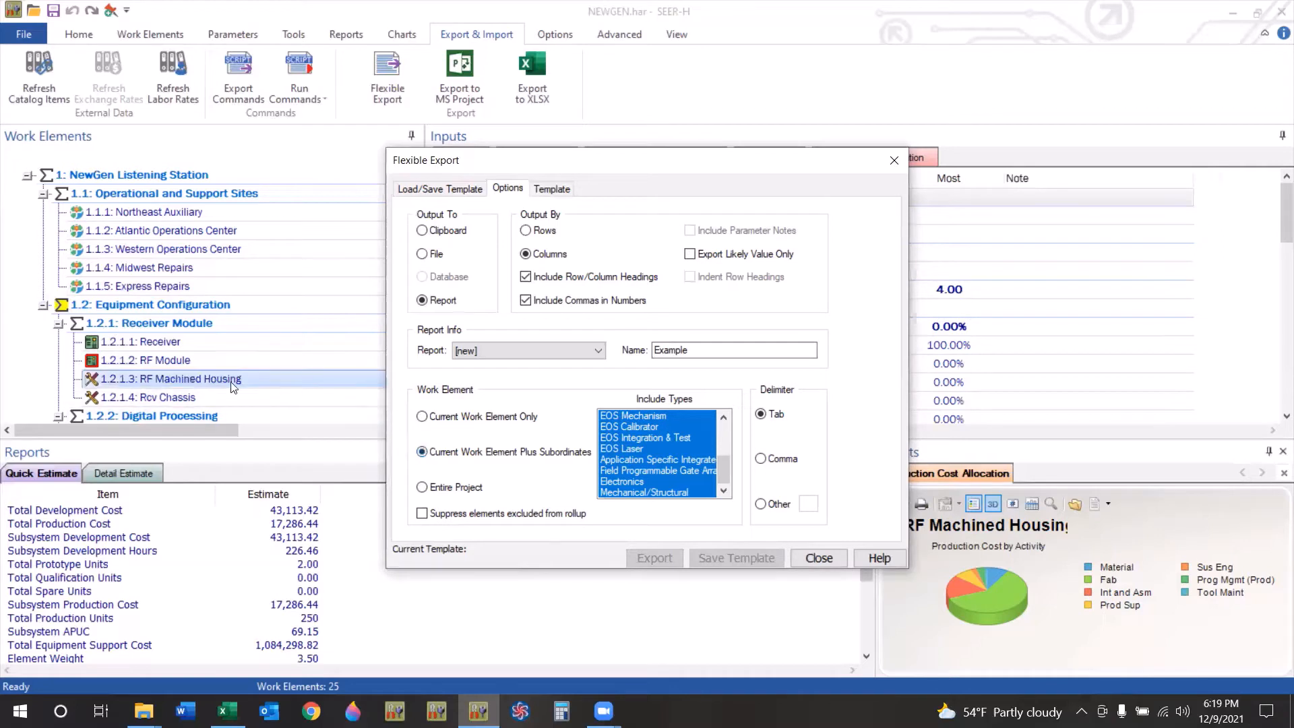
pyautogui.click(134, 326)
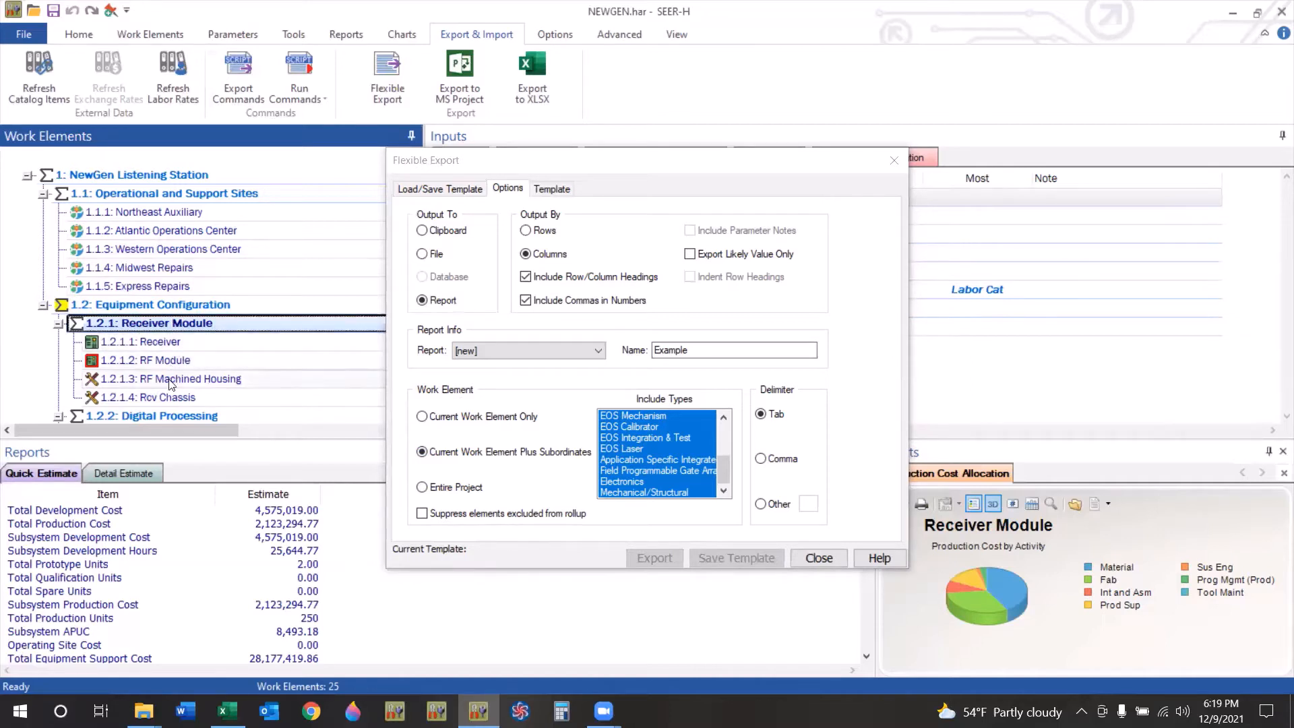
pyautogui.click(422, 488)
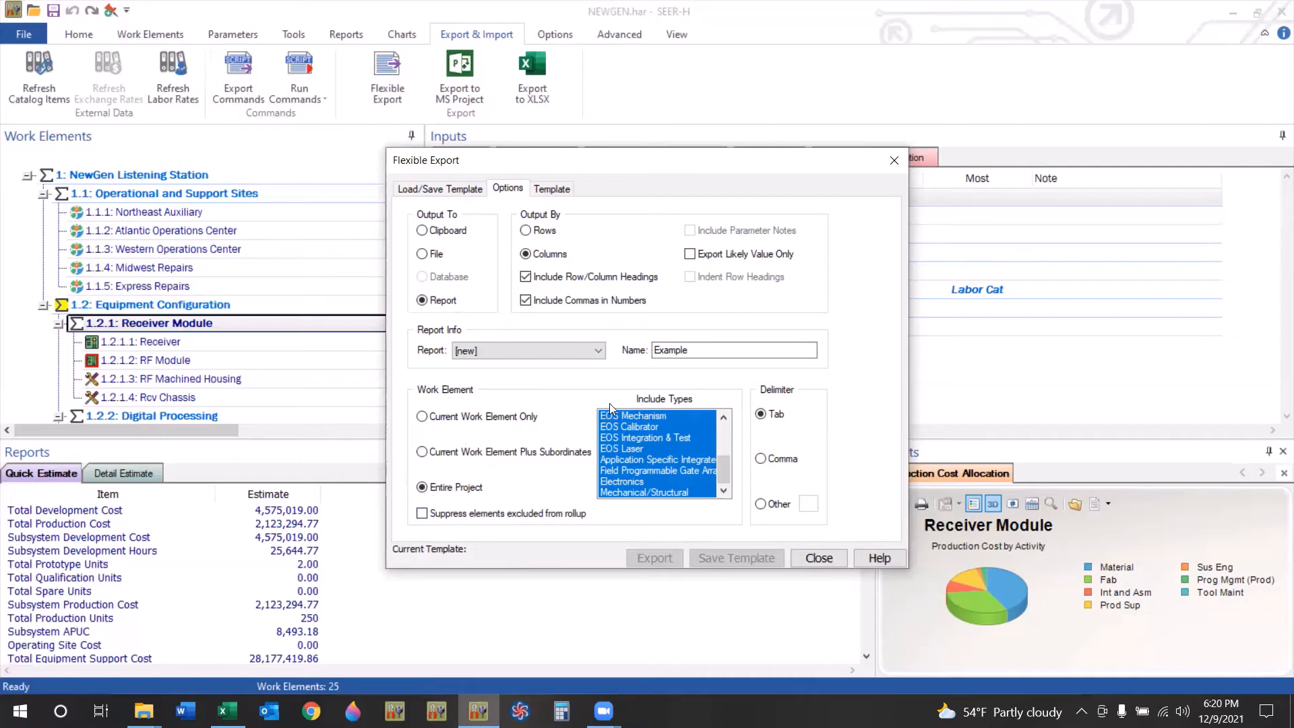
# Step: Exclude the Electronic Board & Assembly, General Hardware and Site types from the export, and include all three again
pyautogui.moveTo(722, 471); pyautogui.dragTo(732, 436)
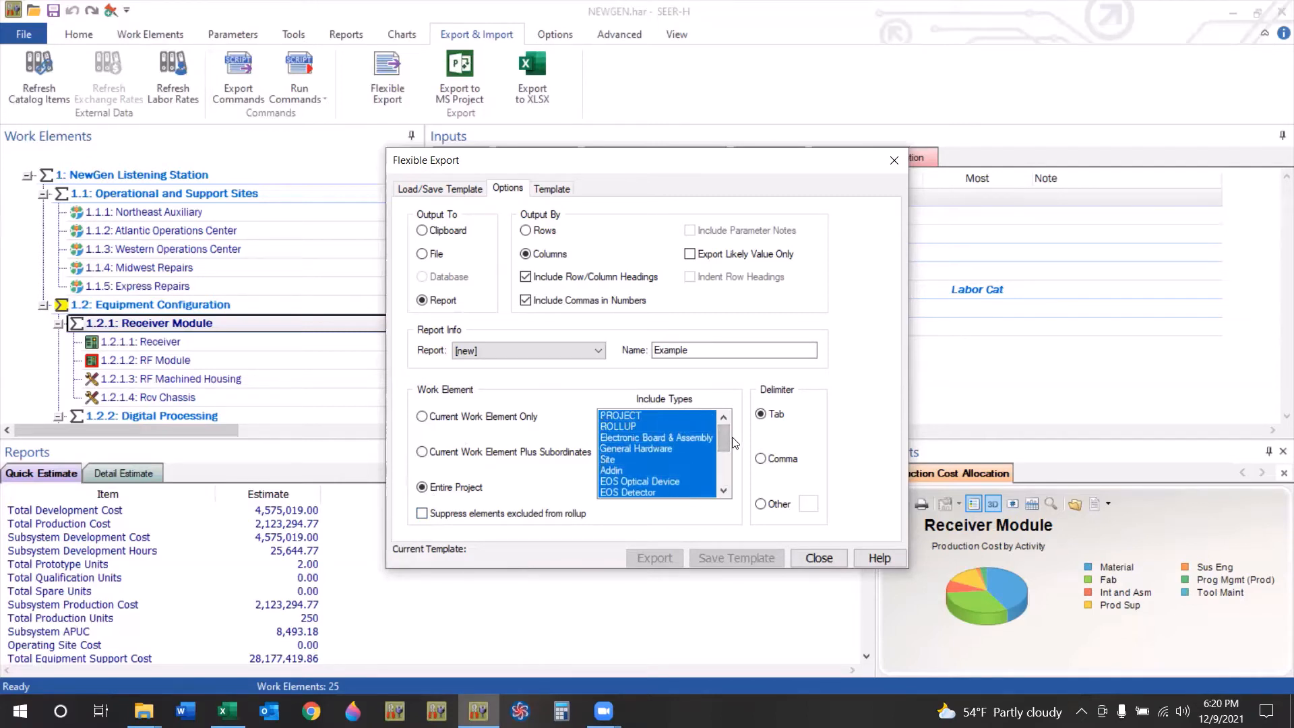
pyautogui.click(634, 438)
pyautogui.click(639, 447)
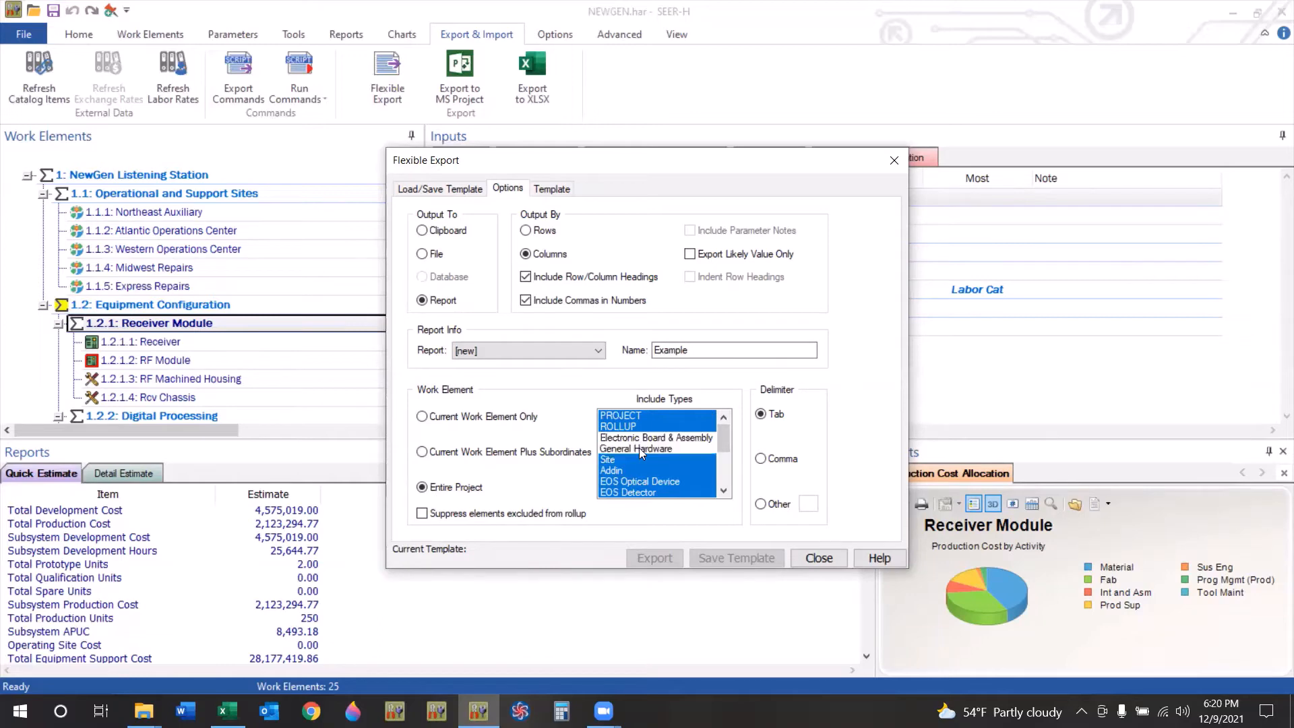
pyautogui.click(633, 461)
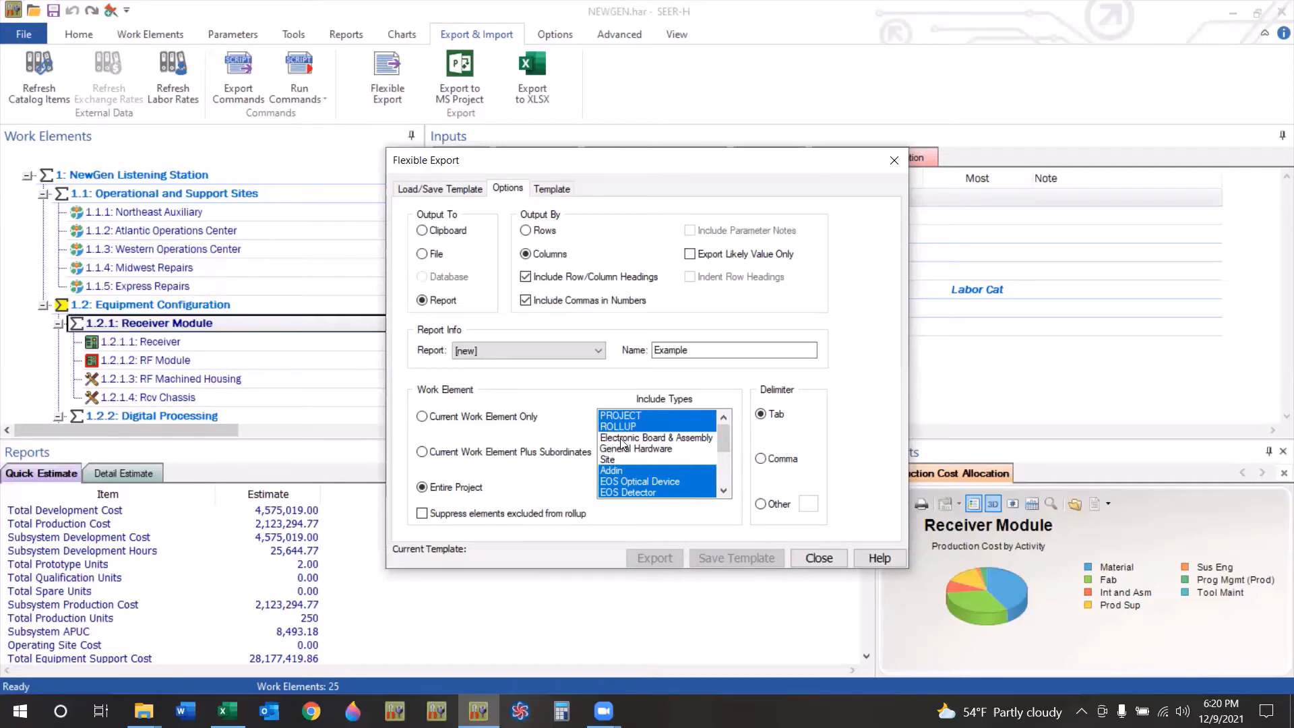
pyautogui.keyDown('ctrl'); pyautogui.click(621, 438); pyautogui.keyUp('ctrl')
pyautogui.keyDown('ctrl'); pyautogui.click(613, 449); pyautogui.keyUp('ctrl')
pyautogui.keyDown('ctrl'); pyautogui.click(609, 460); pyautogui.keyUp('ctrl')
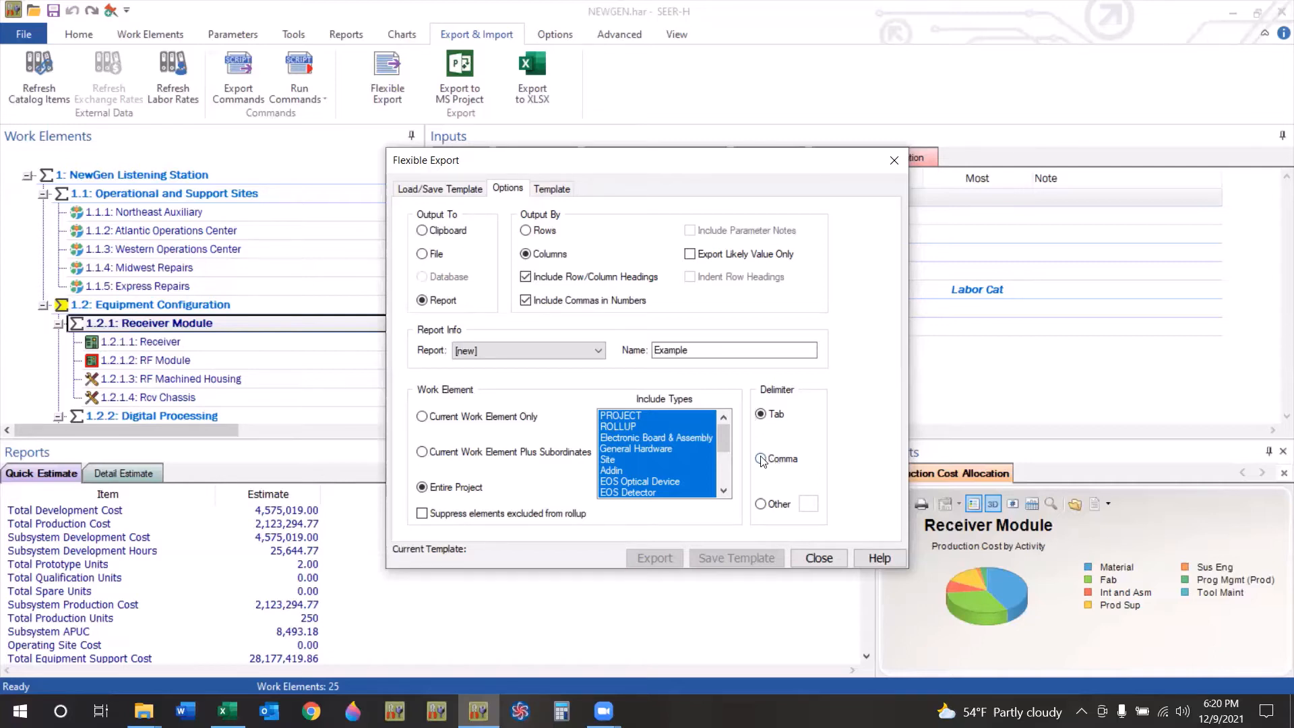
# Step: Try $ and m as custom delimiters, and return the delimiter to Tab
pyautogui.click(761, 505)
pyautogui.write('$')
pyautogui.press('BackSpace')
pyautogui.write('m')
pyautogui.press('BackSpace')
pyautogui.click(761, 414)
# Step: Examine the available outputs, available inputs and work element information that can be added to the template
pyautogui.click(558, 195)
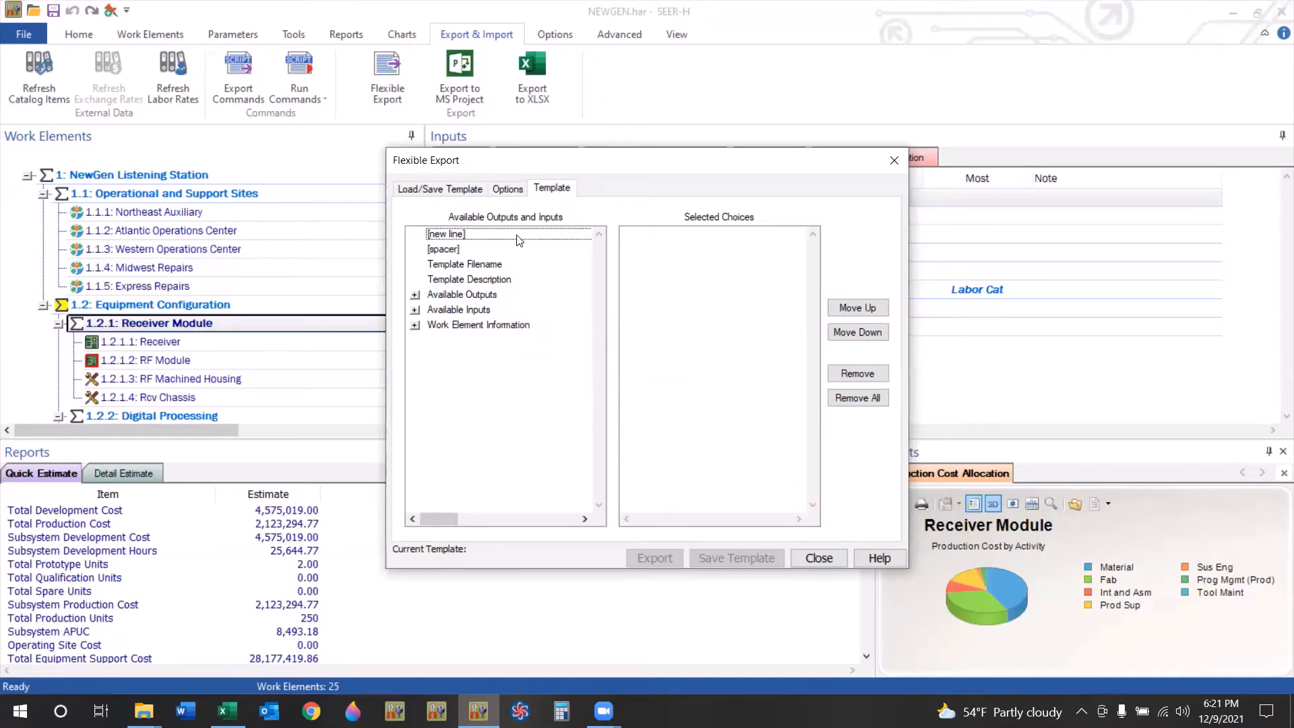
pyautogui.click(415, 325)
pyautogui.click(415, 309)
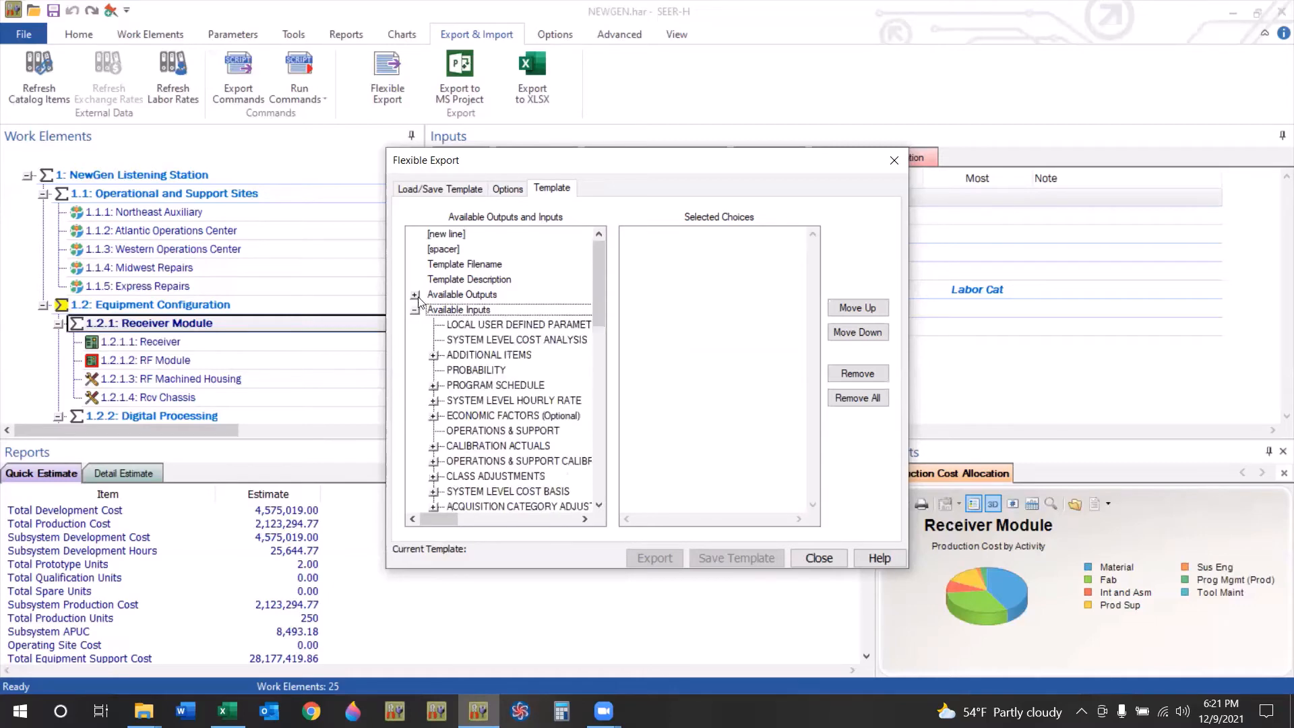
pyautogui.click(416, 295)
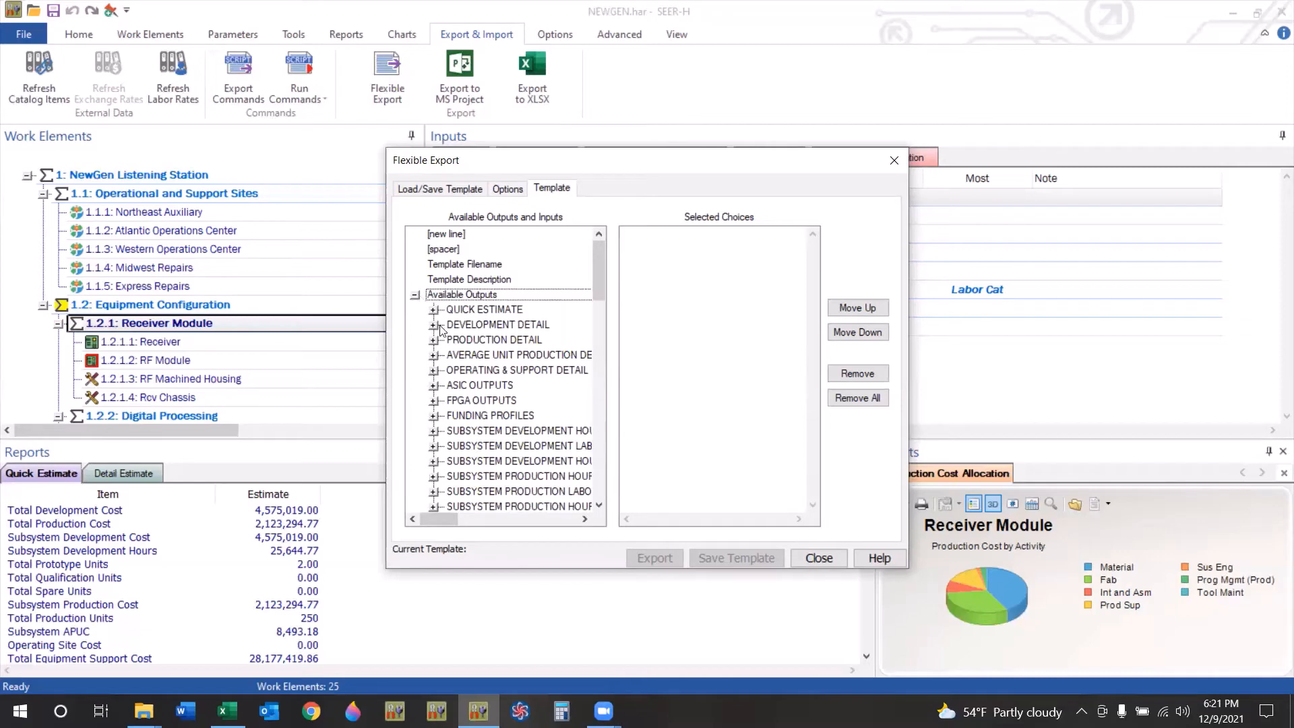
pyautogui.scroll(-1, 465, 391)
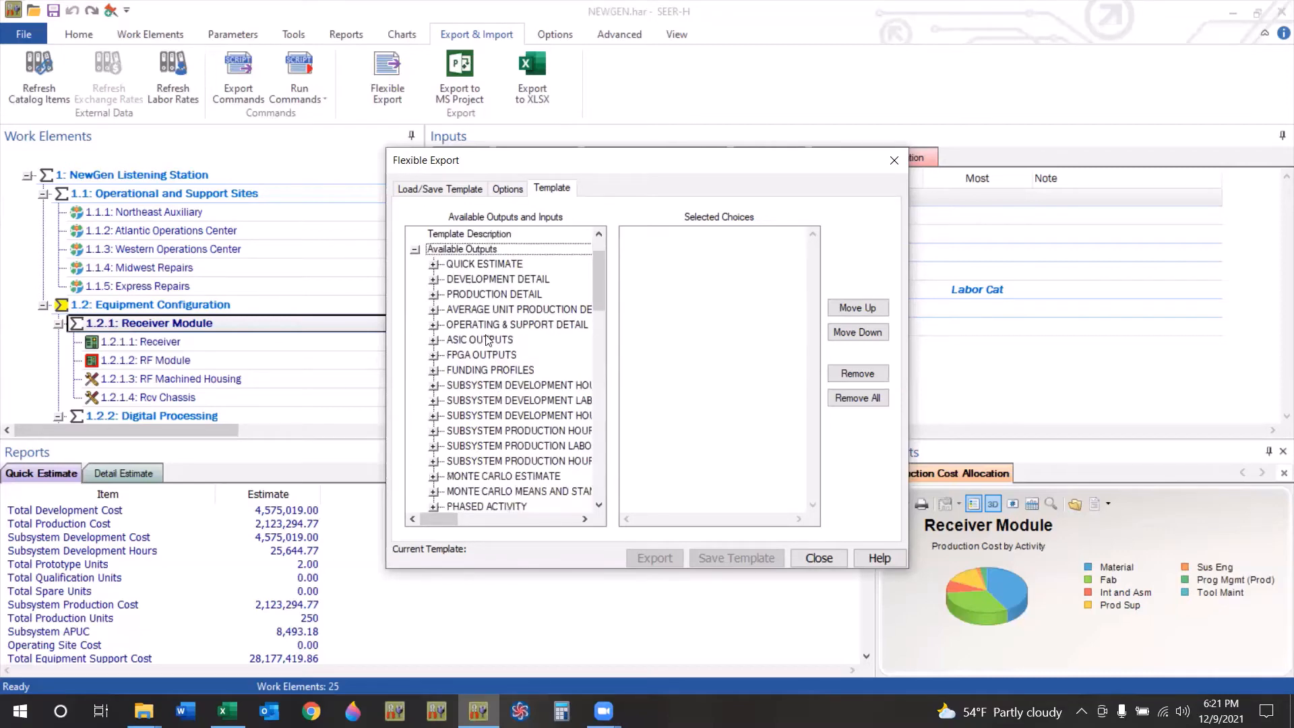
pyautogui.scroll(1, 422, 345)
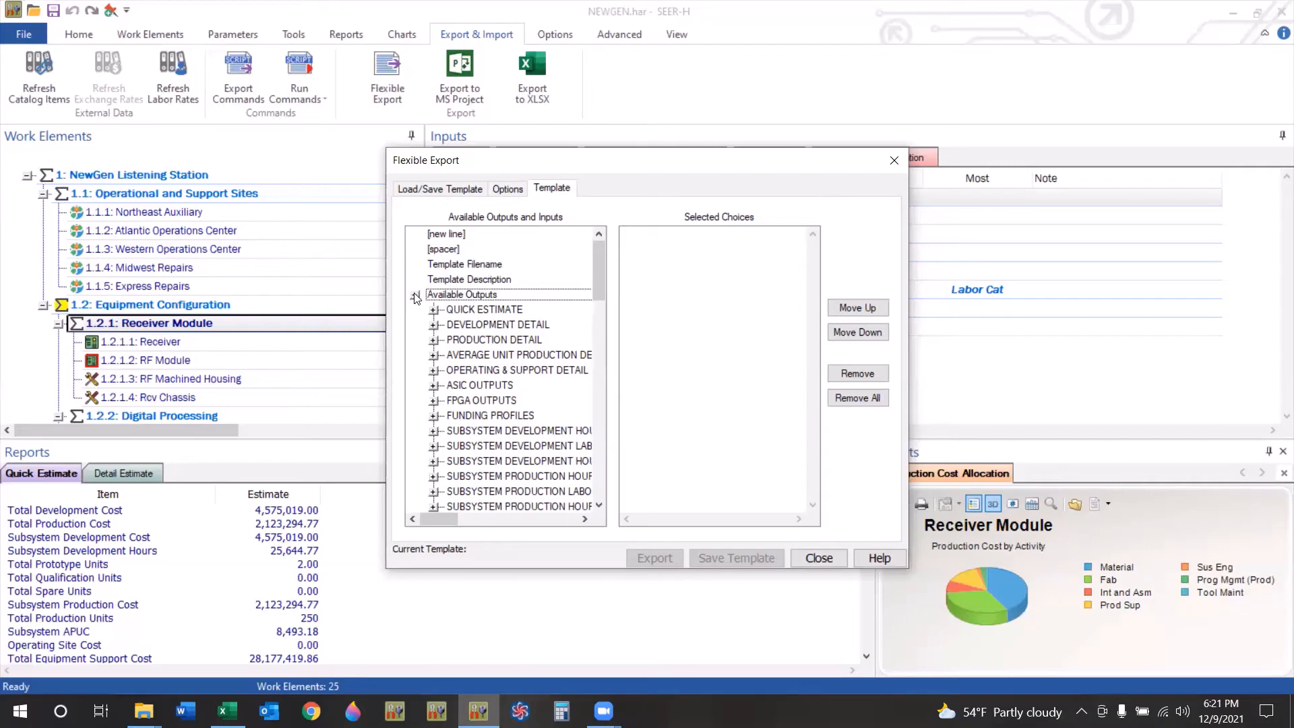
pyautogui.click(415, 294)
pyautogui.click(416, 309)
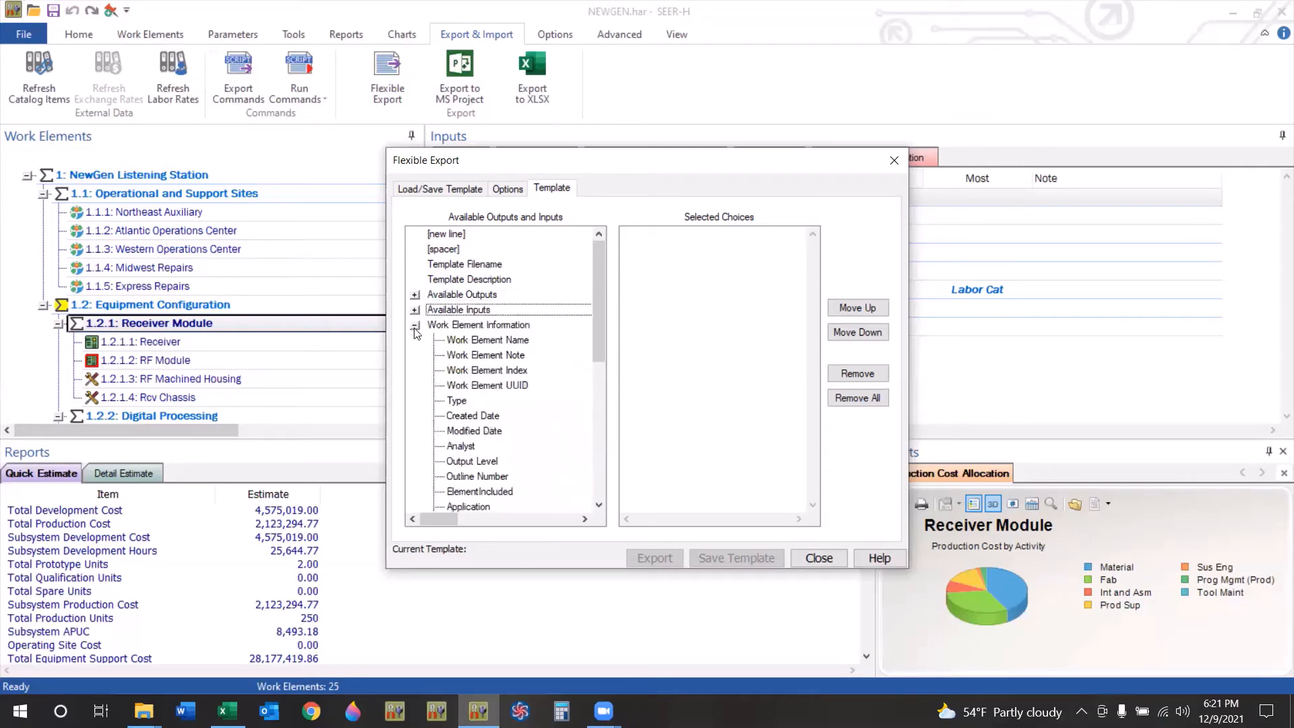
pyautogui.click(415, 326)
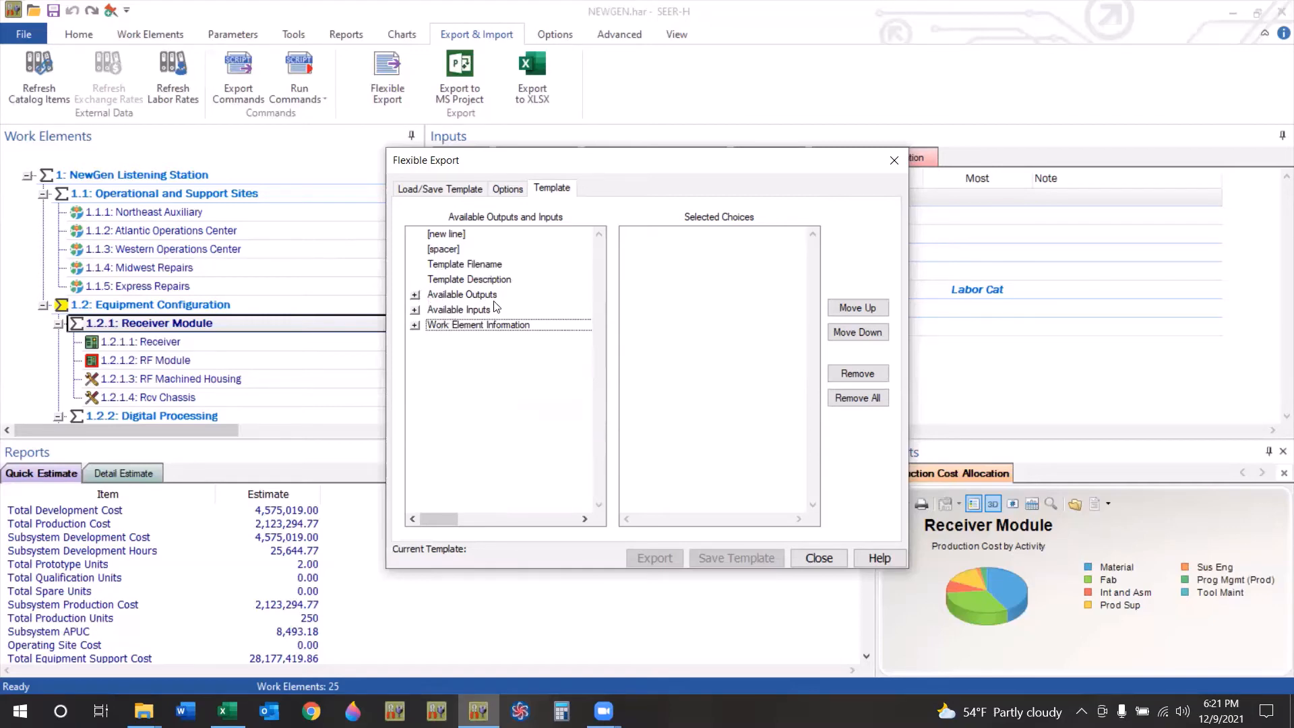
# Step: Examine the Total Cost items under Quick Estimate and the available input categories, including Probability and Class Adjustments
pyautogui.click(415, 295)
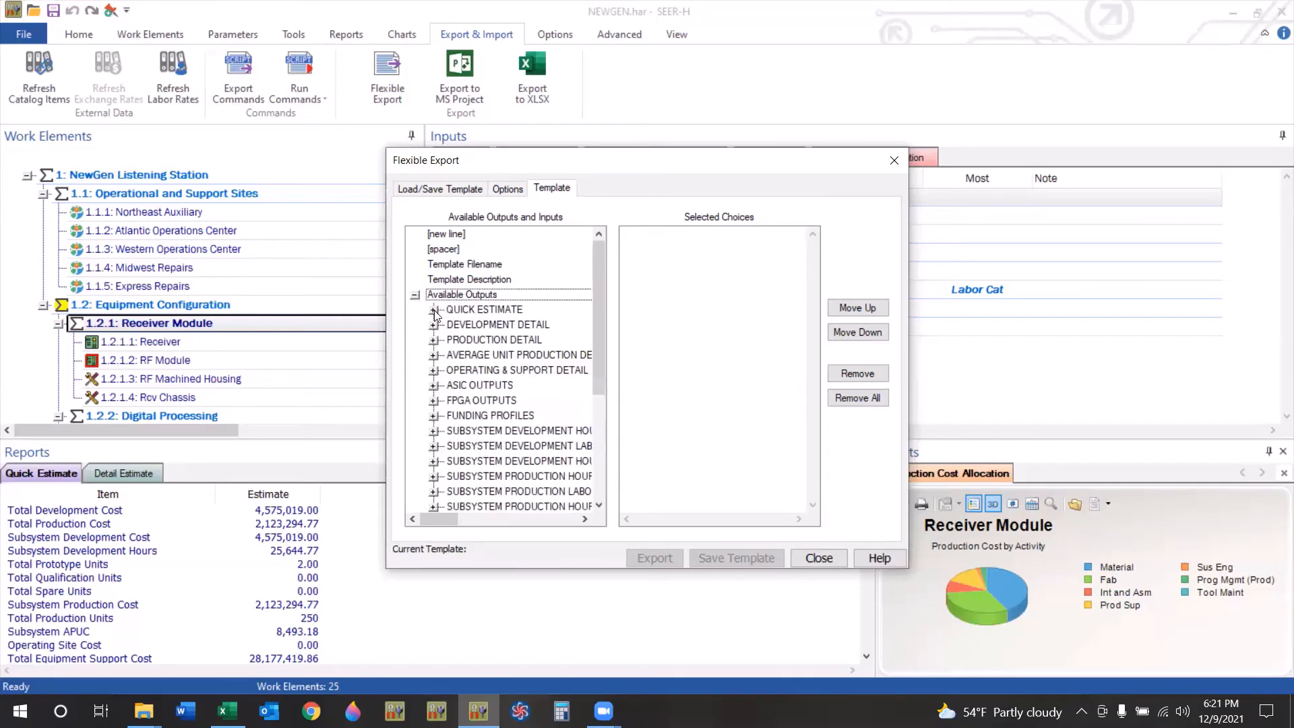
pyautogui.click(434, 310)
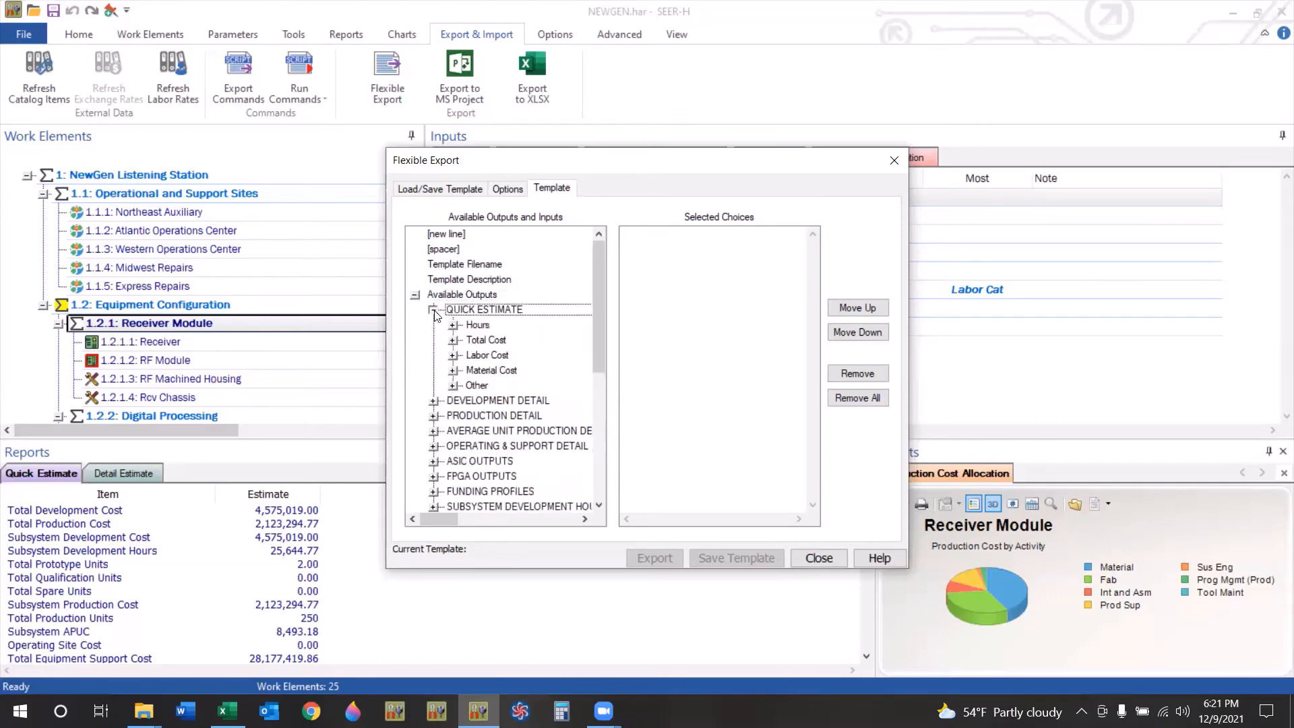
pyautogui.click(454, 340)
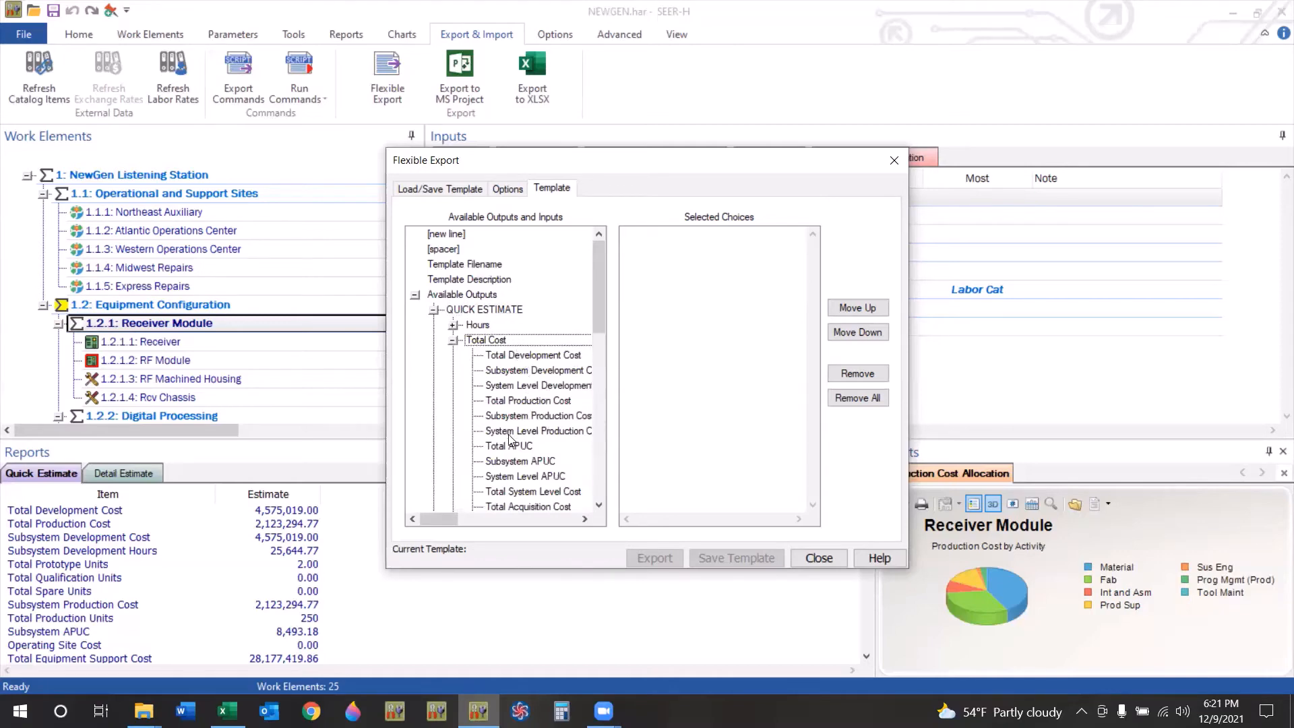
pyautogui.click(453, 340)
pyautogui.click(434, 310)
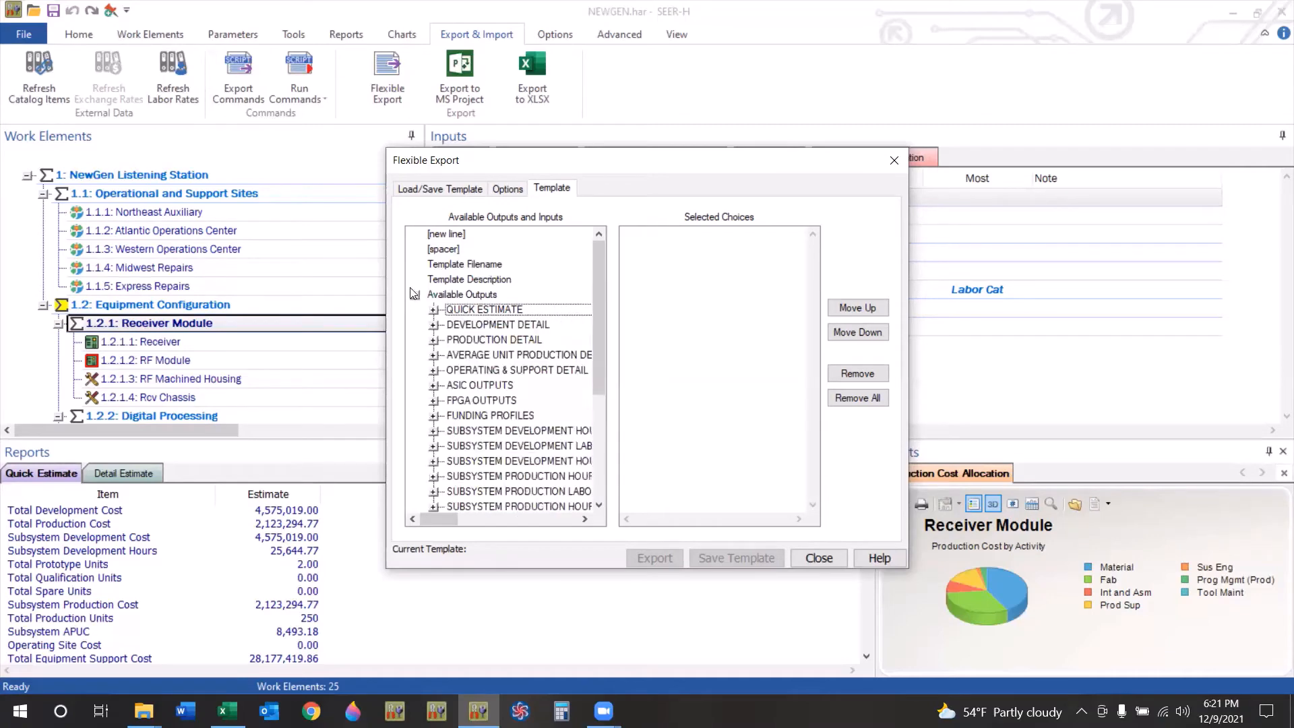
pyautogui.click(414, 294)
pyautogui.click(415, 310)
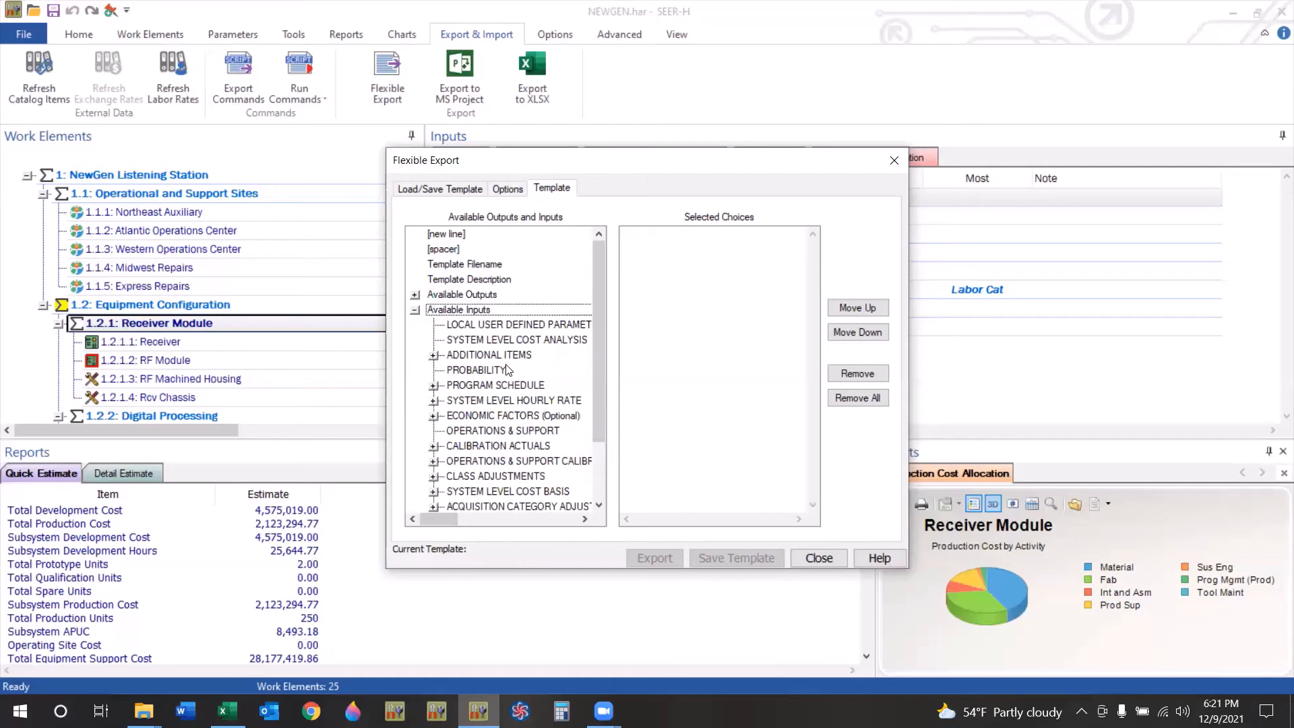
pyautogui.click(464, 372)
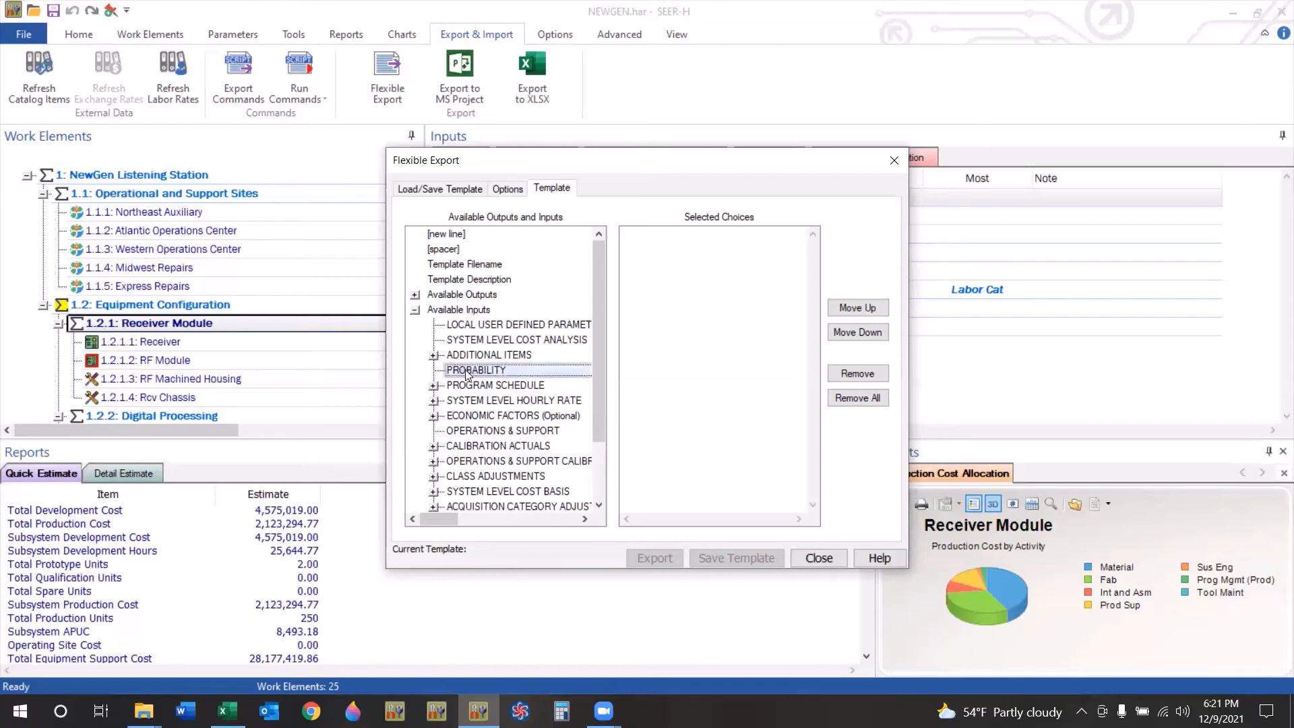
pyautogui.click(467, 475)
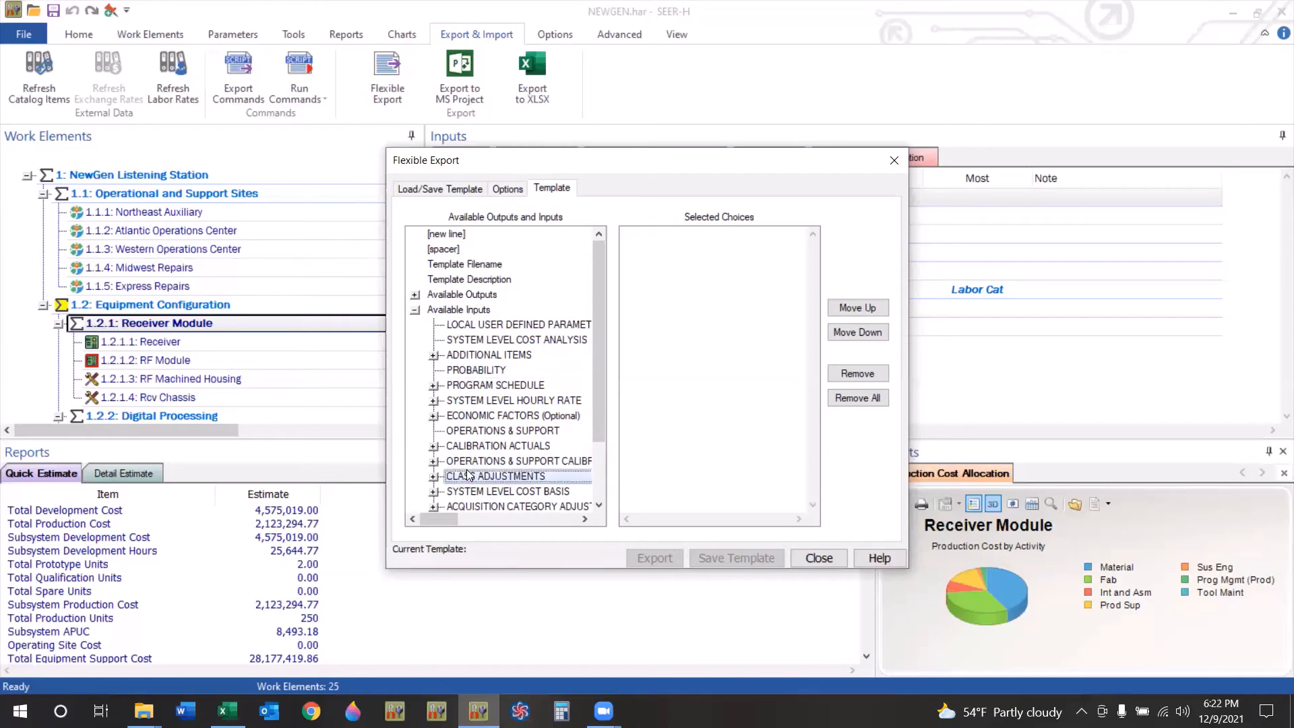
pyautogui.click(415, 310)
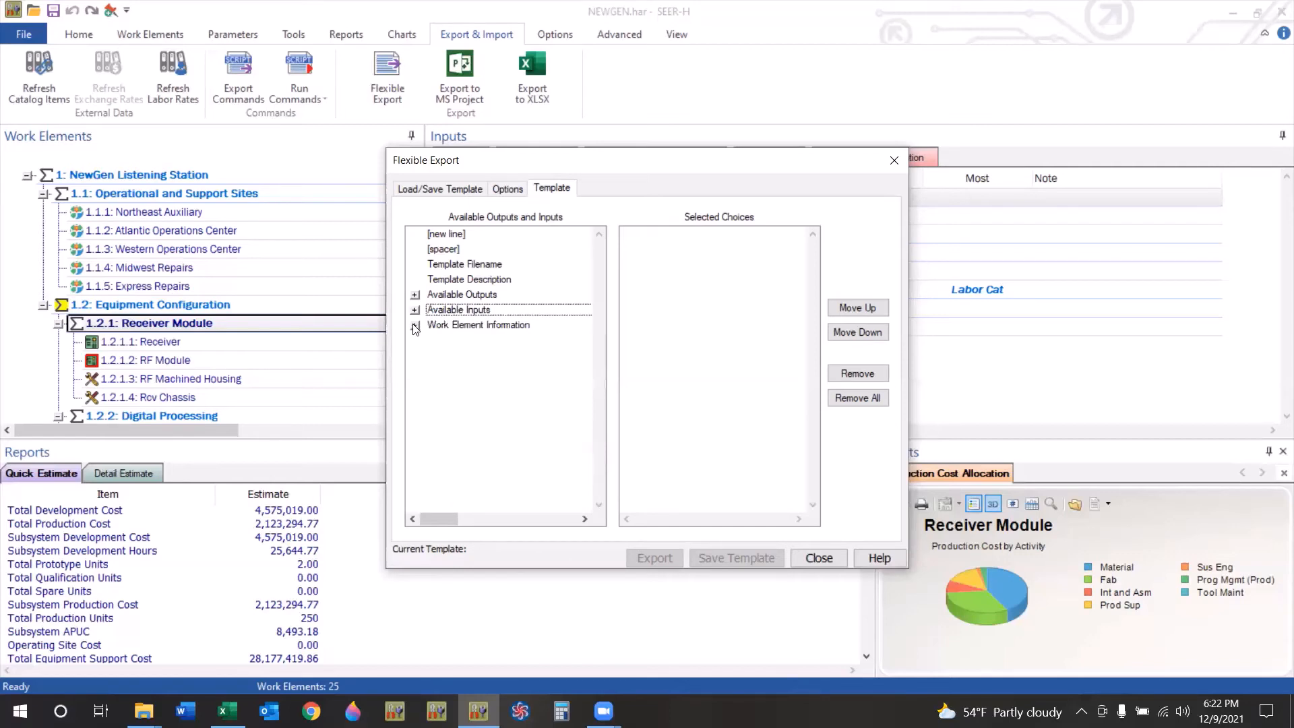
# Step: Add Work Element Name, Outline Number and Application from the work element information to the template's selected choices
pyautogui.click(416, 325)
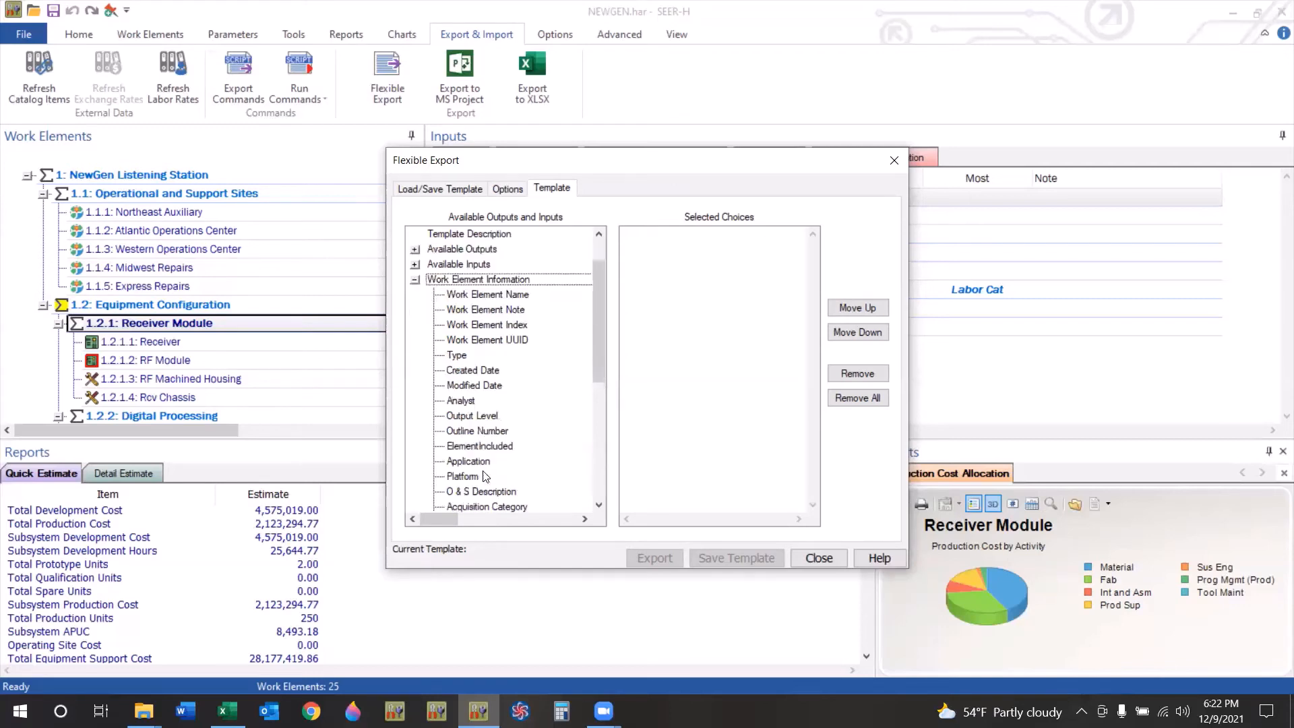
pyautogui.scroll(-1, 485, 480)
pyautogui.click(479, 462)
pyautogui.scroll(-1, 477, 468)
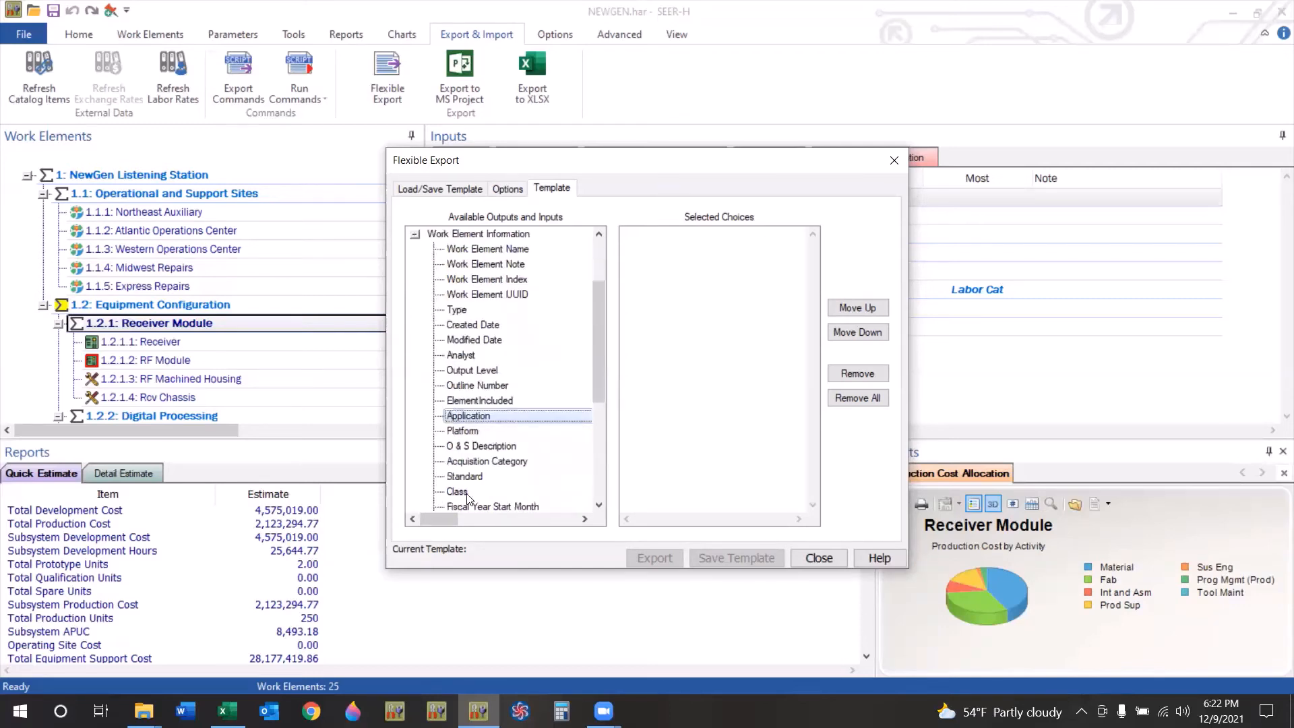
pyautogui.click(472, 477)
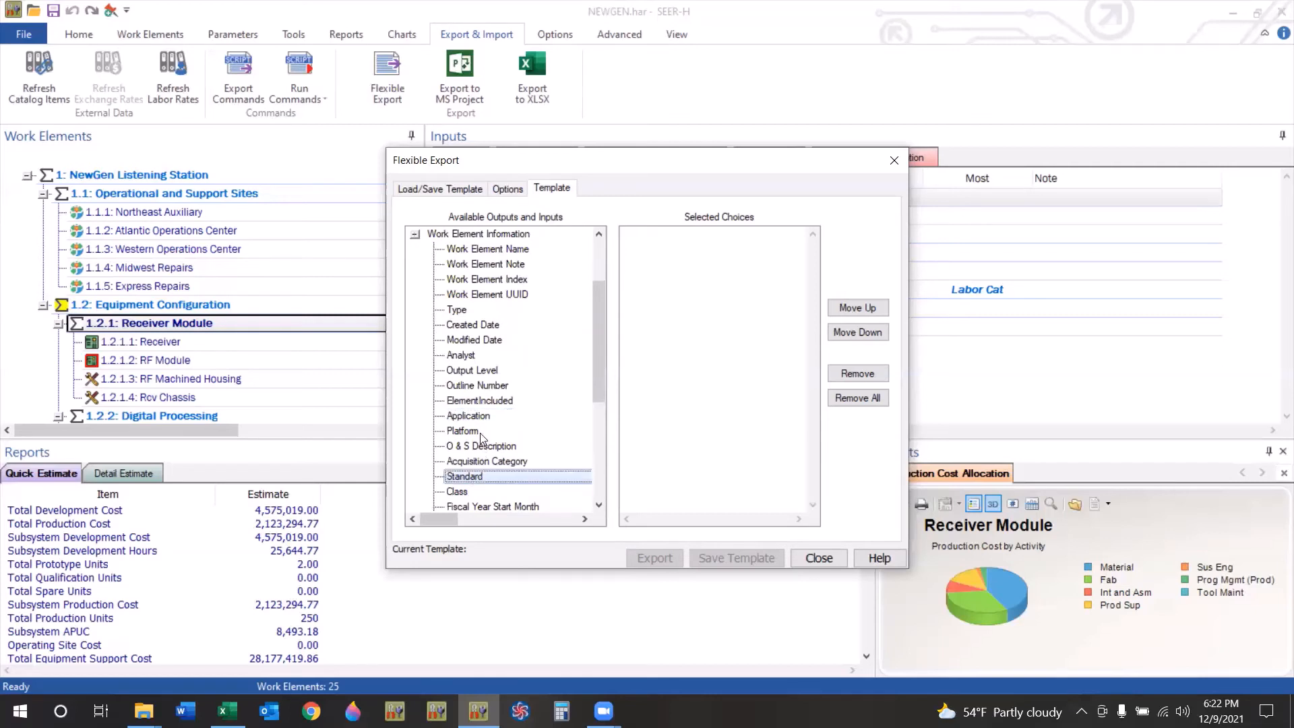
pyautogui.doubleClick(513, 249)
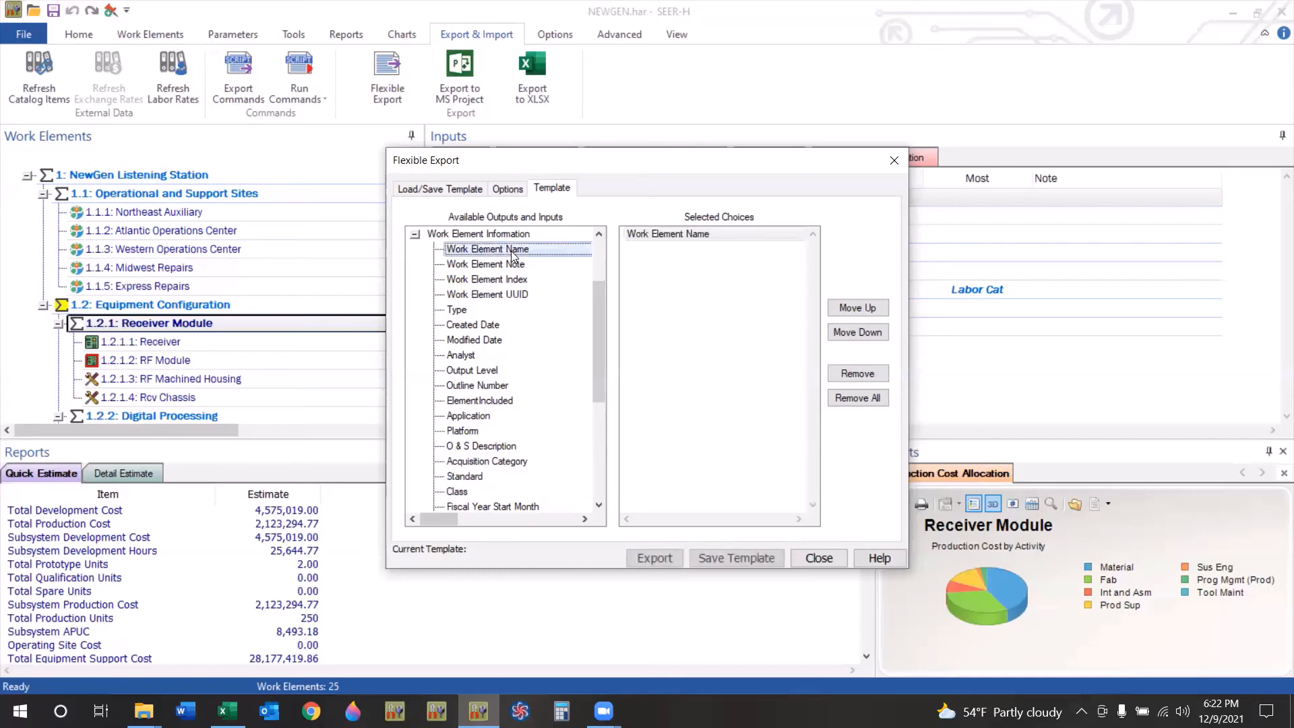
pyautogui.doubleClick(484, 387)
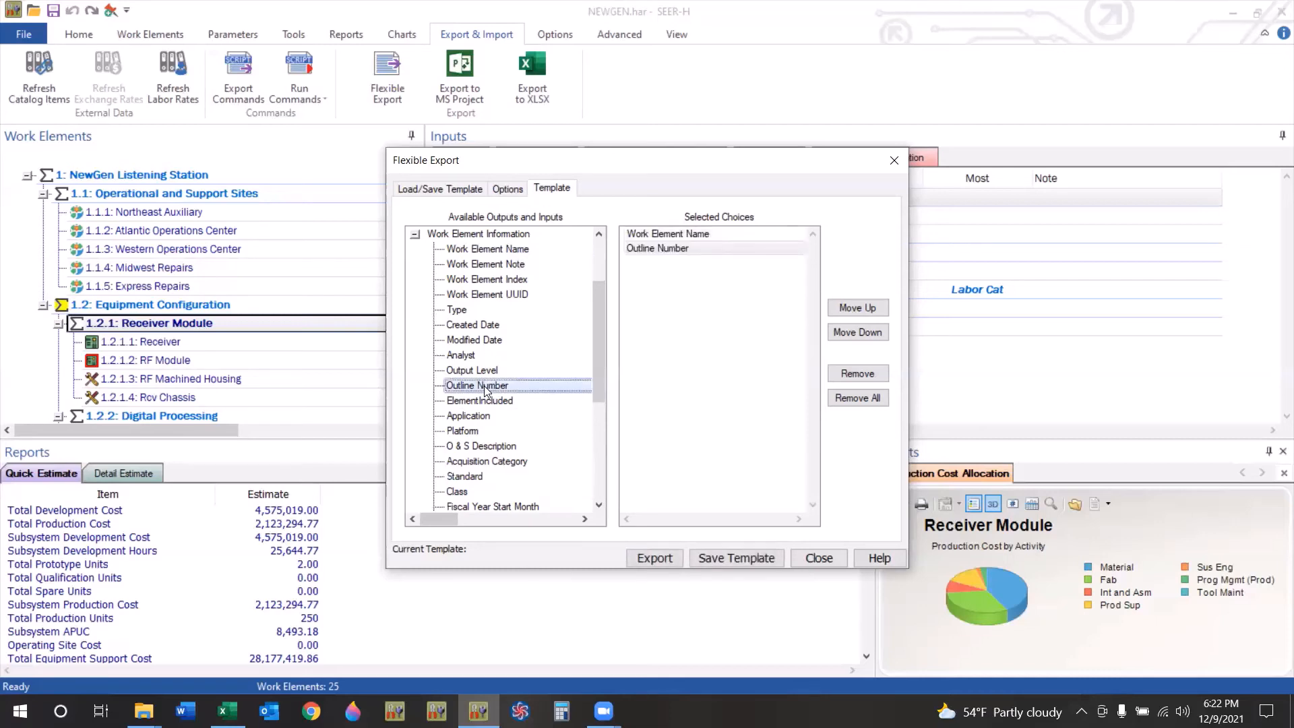
pyautogui.doubleClick(470, 417)
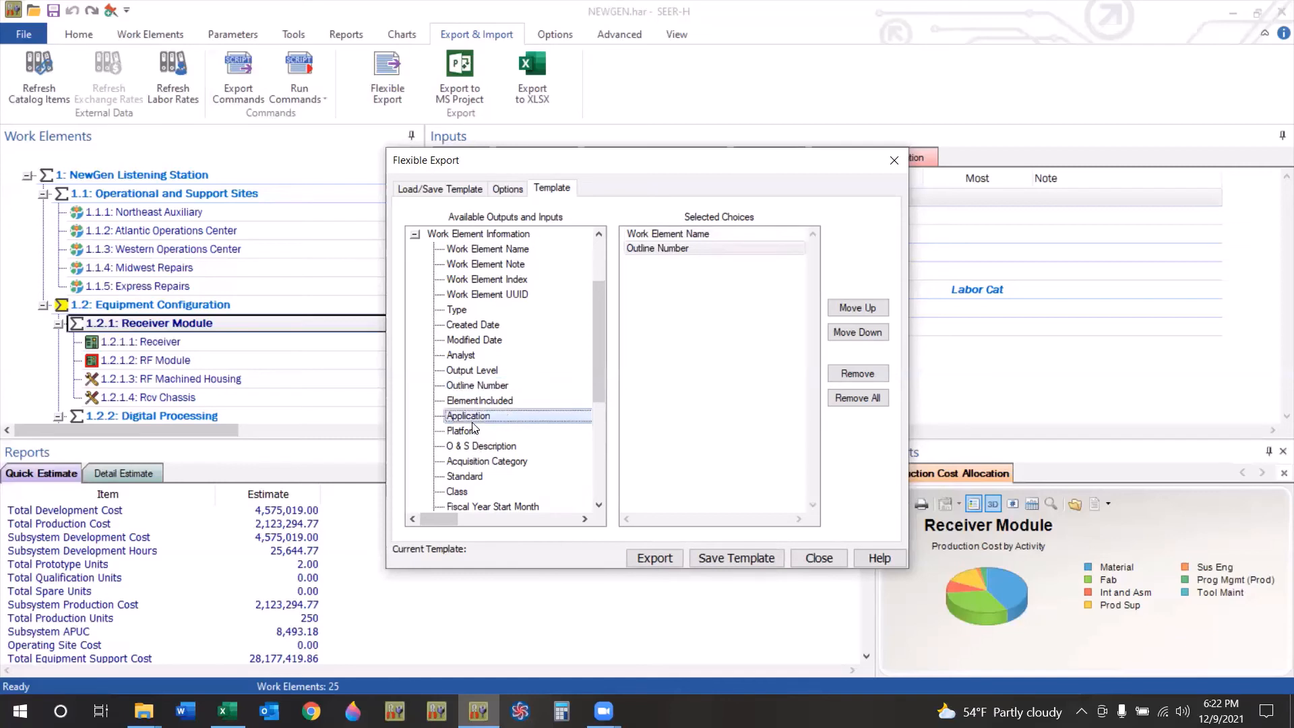
pyautogui.scroll(2, 471, 423)
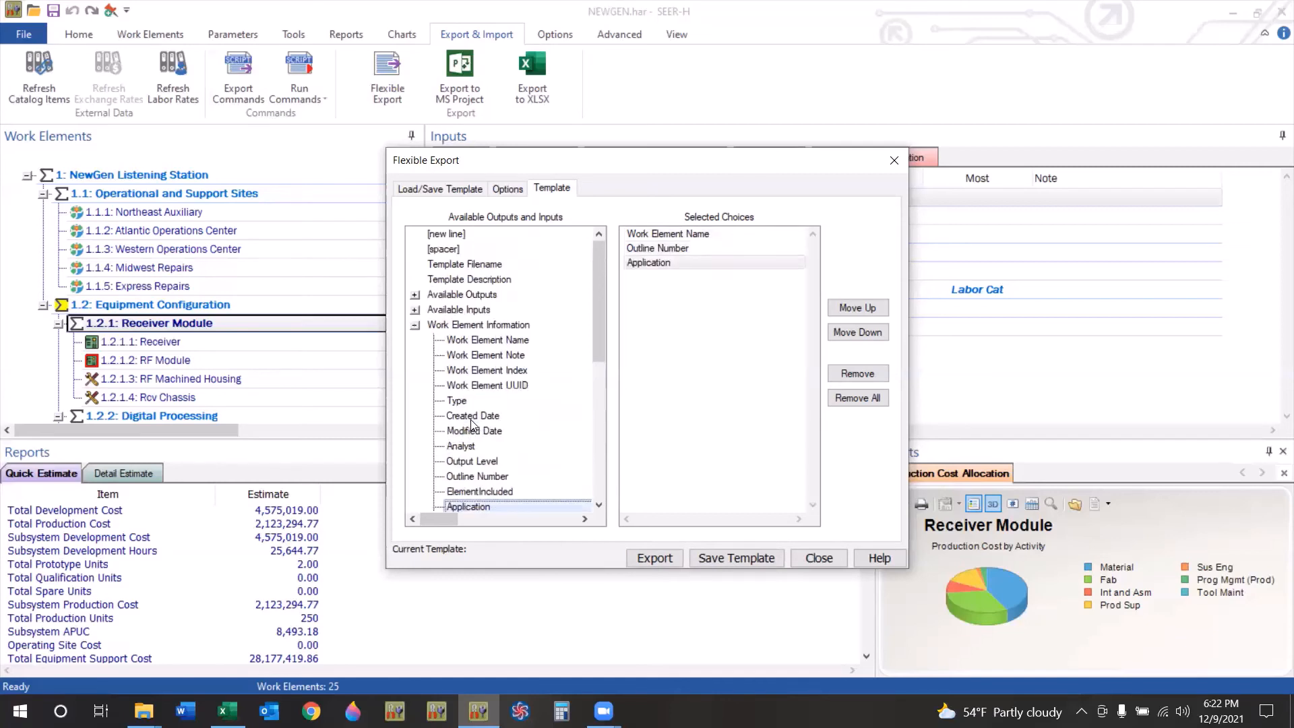
pyautogui.click(415, 324)
# Step: Add the Quick Estimate outputs Total Development Cost and Total Production Cost and the Probability input to the selected choices
pyautogui.click(415, 296)
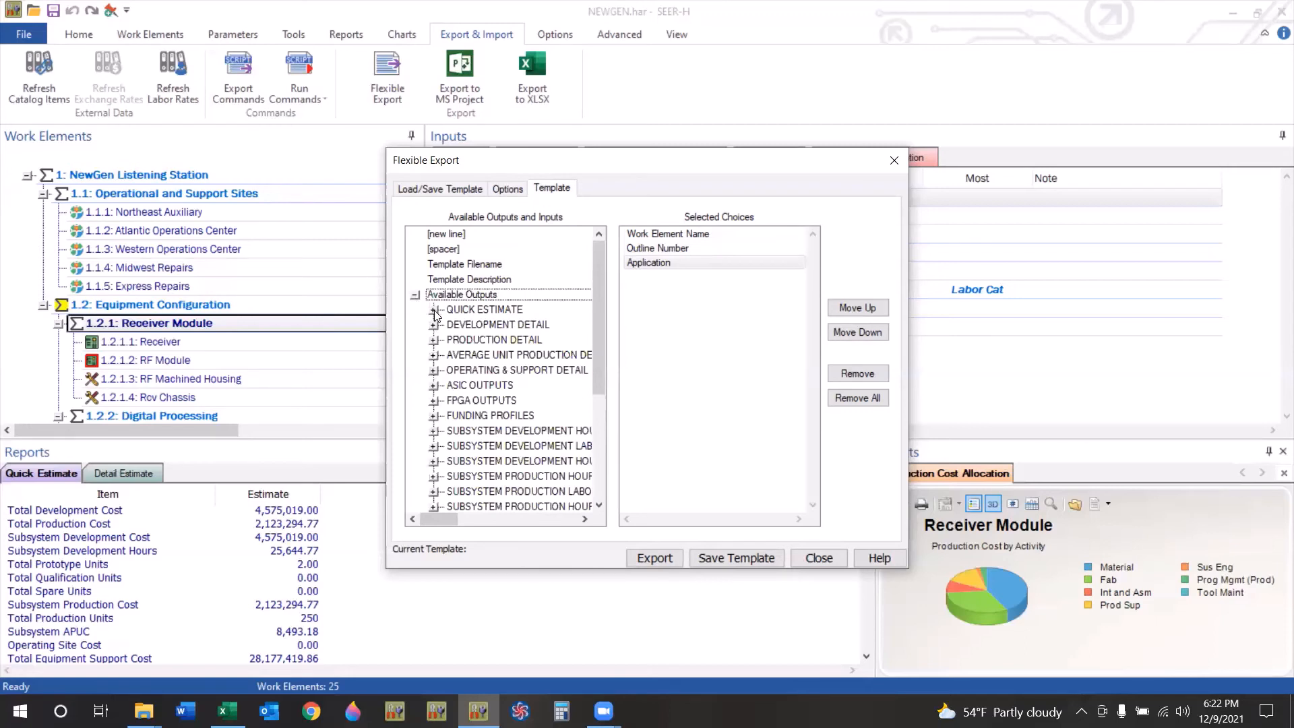
pyautogui.click(434, 311)
pyautogui.click(453, 340)
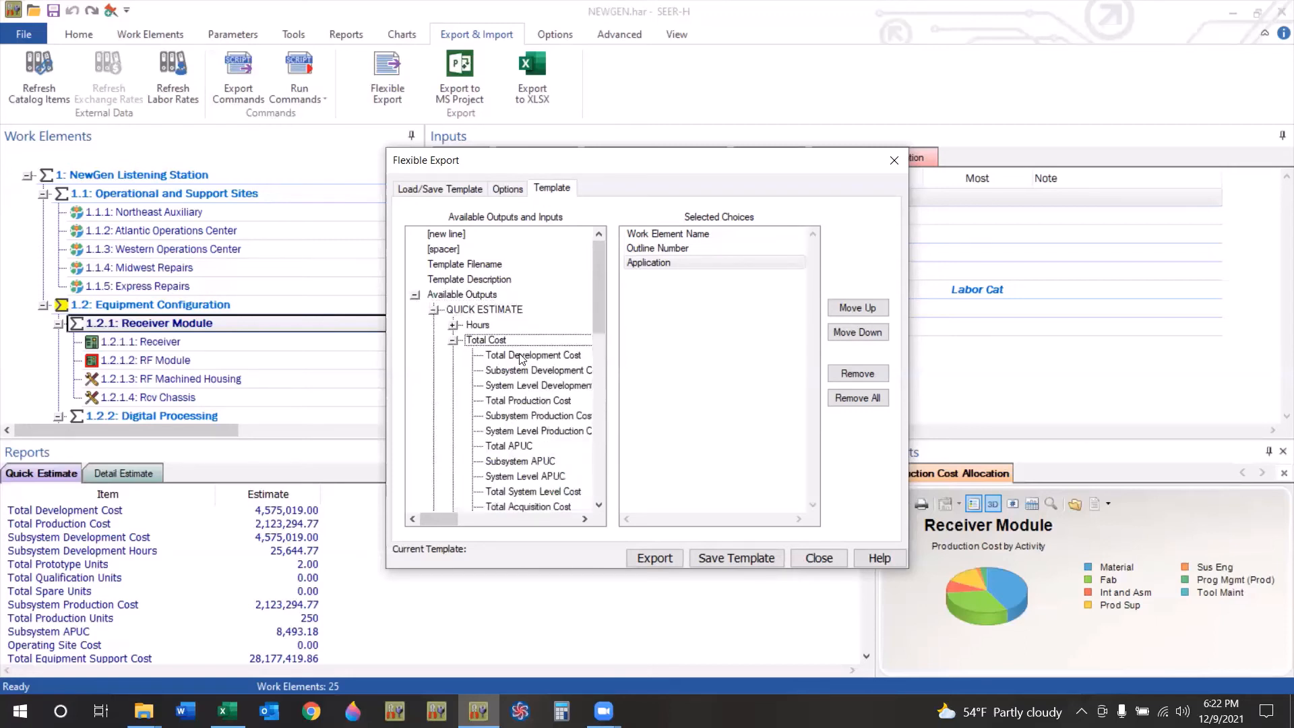
pyautogui.doubleClick(522, 356)
pyautogui.doubleClick(522, 402)
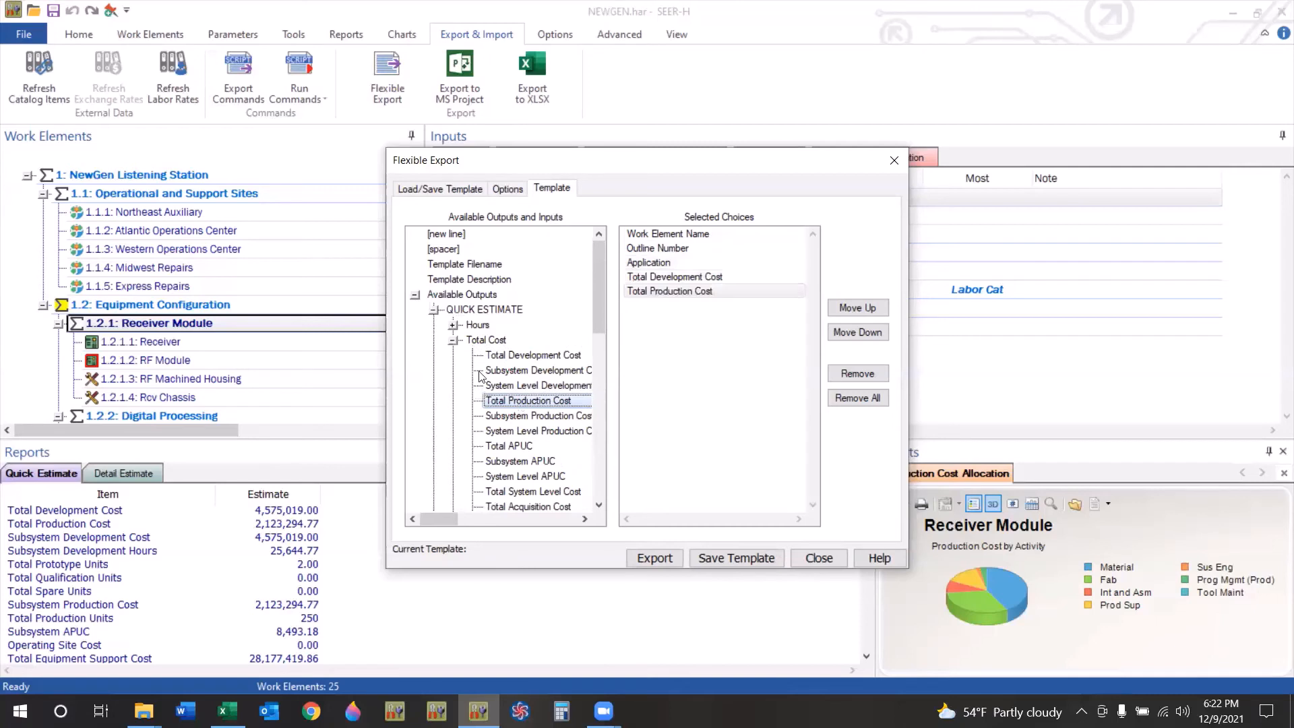
pyautogui.click(434, 311)
pyautogui.click(415, 295)
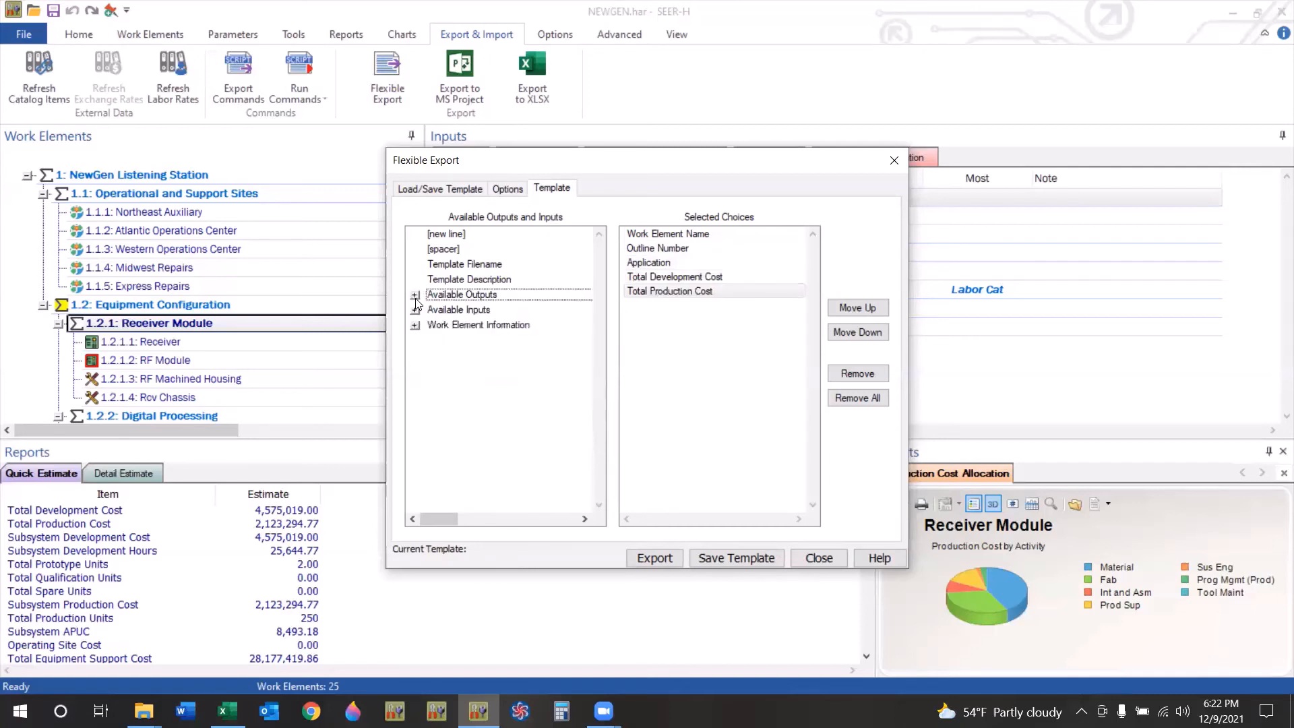
pyautogui.click(415, 311)
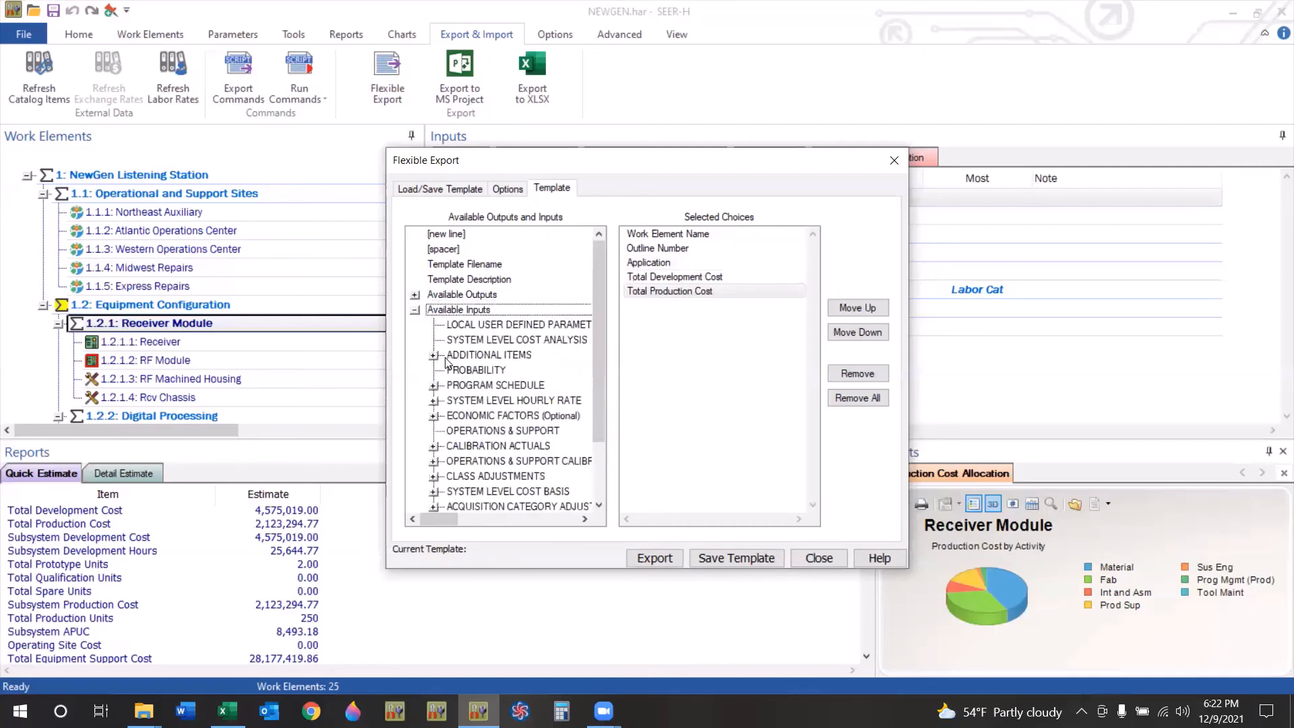
pyautogui.doubleClick(462, 372)
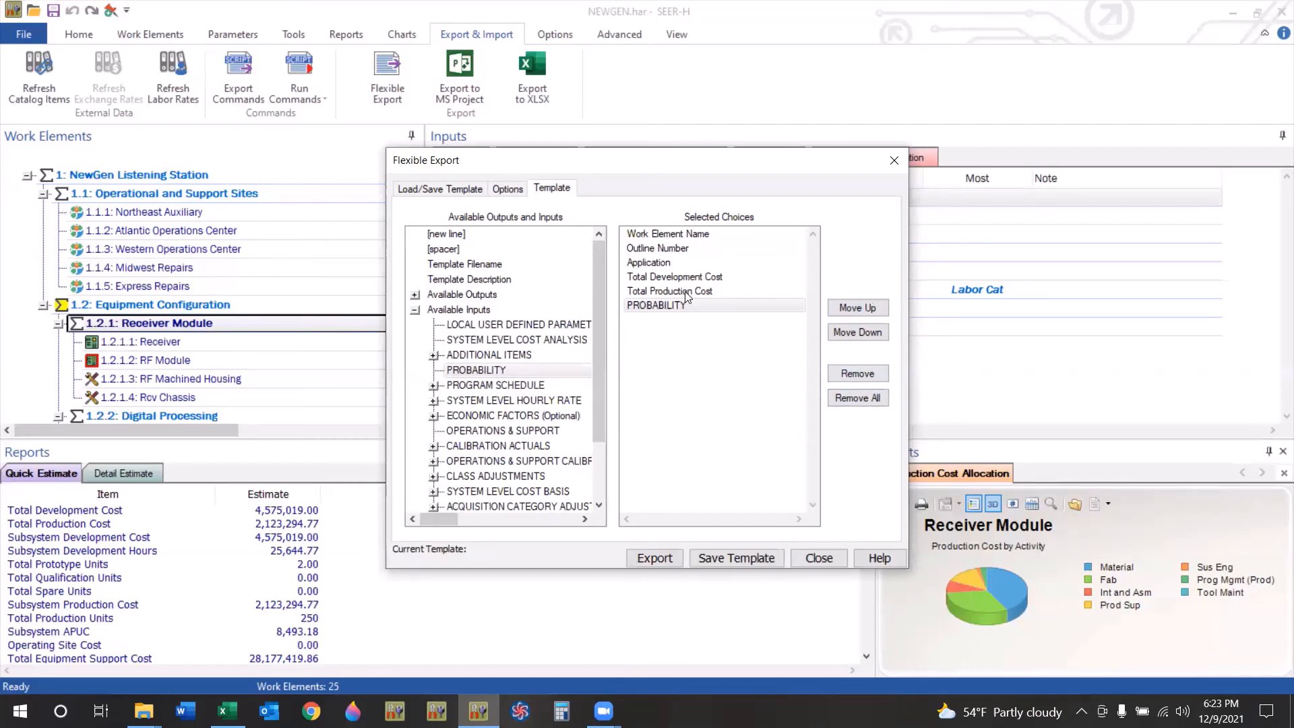
# Step: Try moving Probability up one place and back down in the selected choices, and remove and re-add it
pyautogui.click(863, 305)
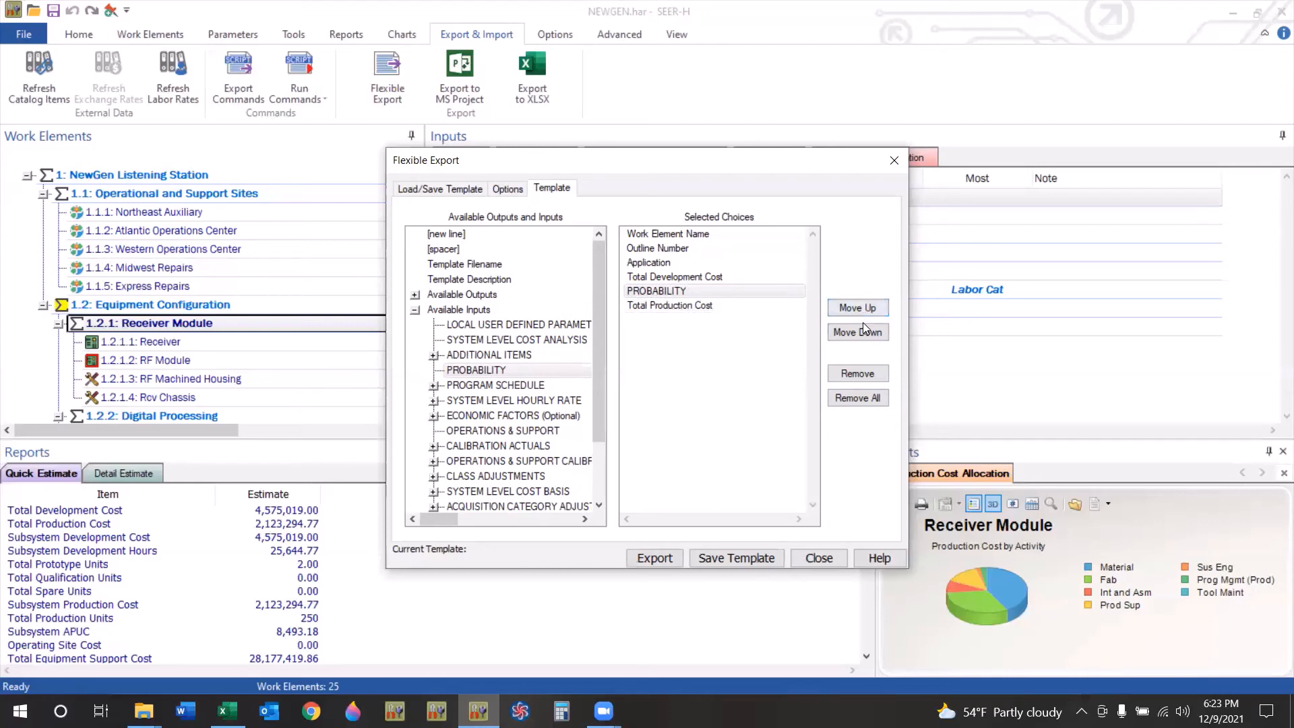
pyautogui.click(862, 333)
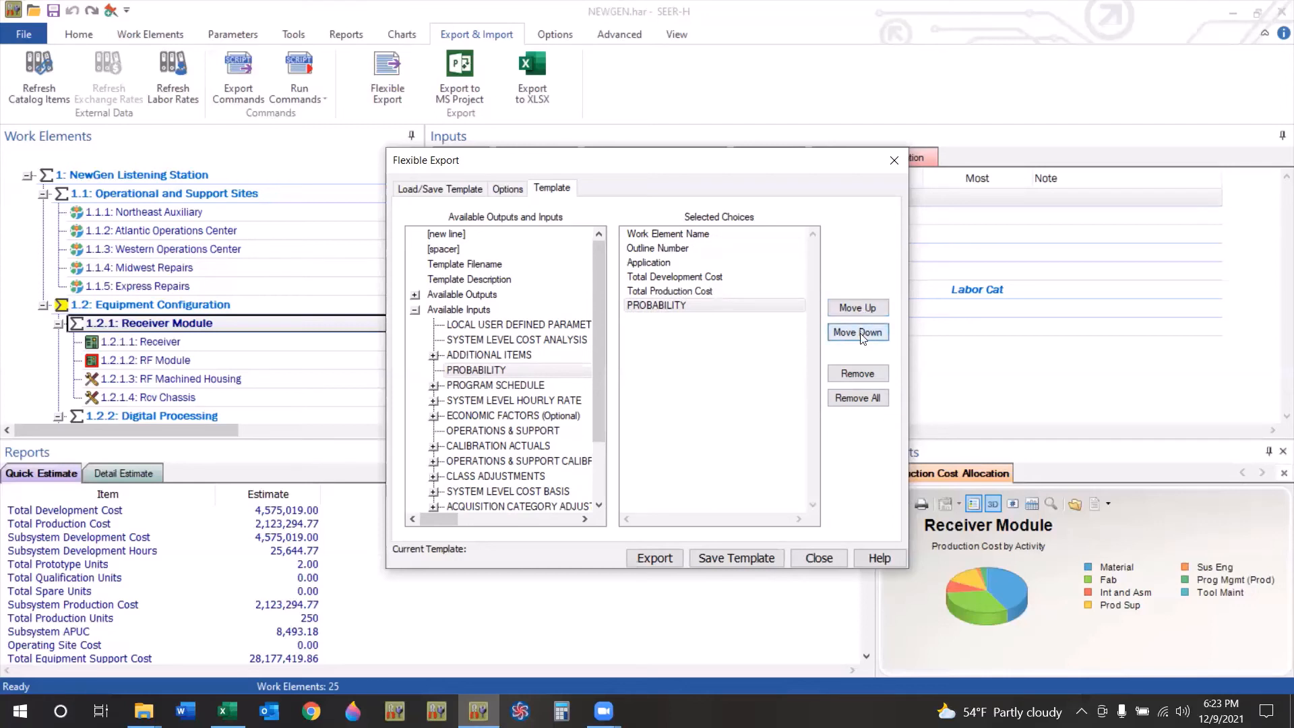
pyautogui.click(855, 375)
pyautogui.doubleClick(505, 370)
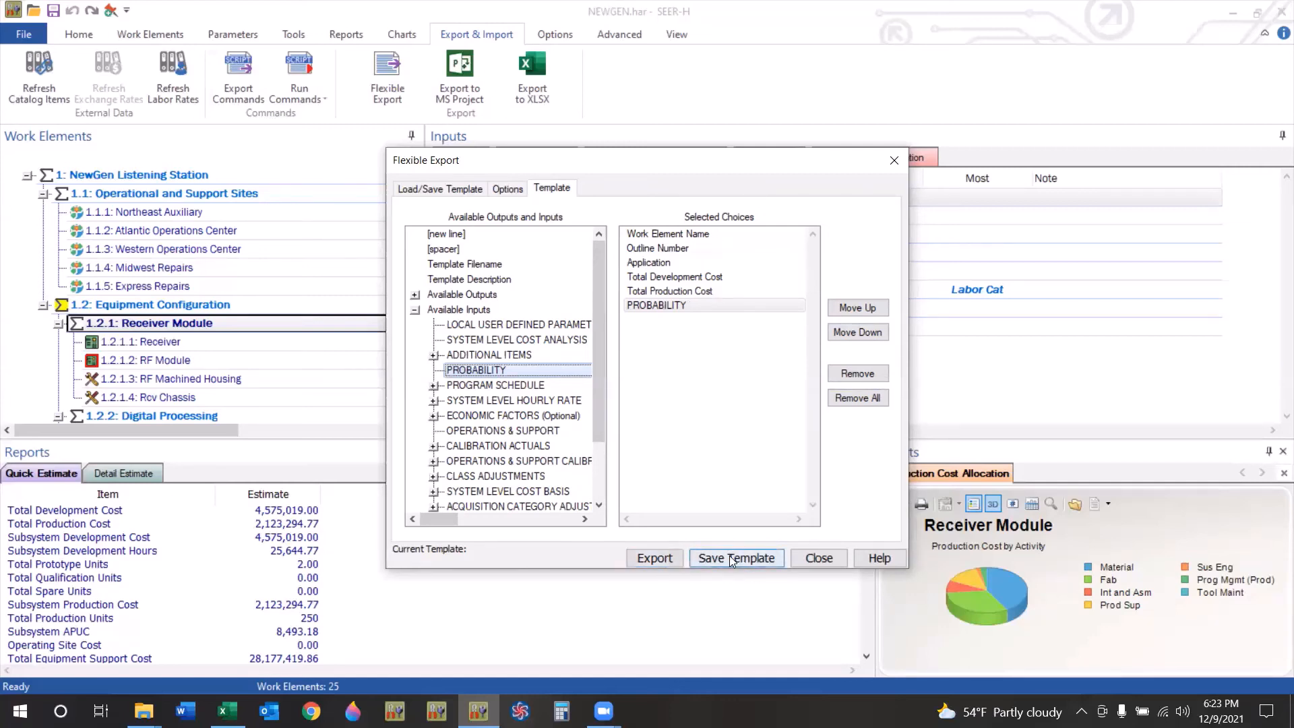
# Step: Save the template with the filename Example and the description "Total Dev Cost + Total Prod Cost + Prob"
pyautogui.click(459, 192)
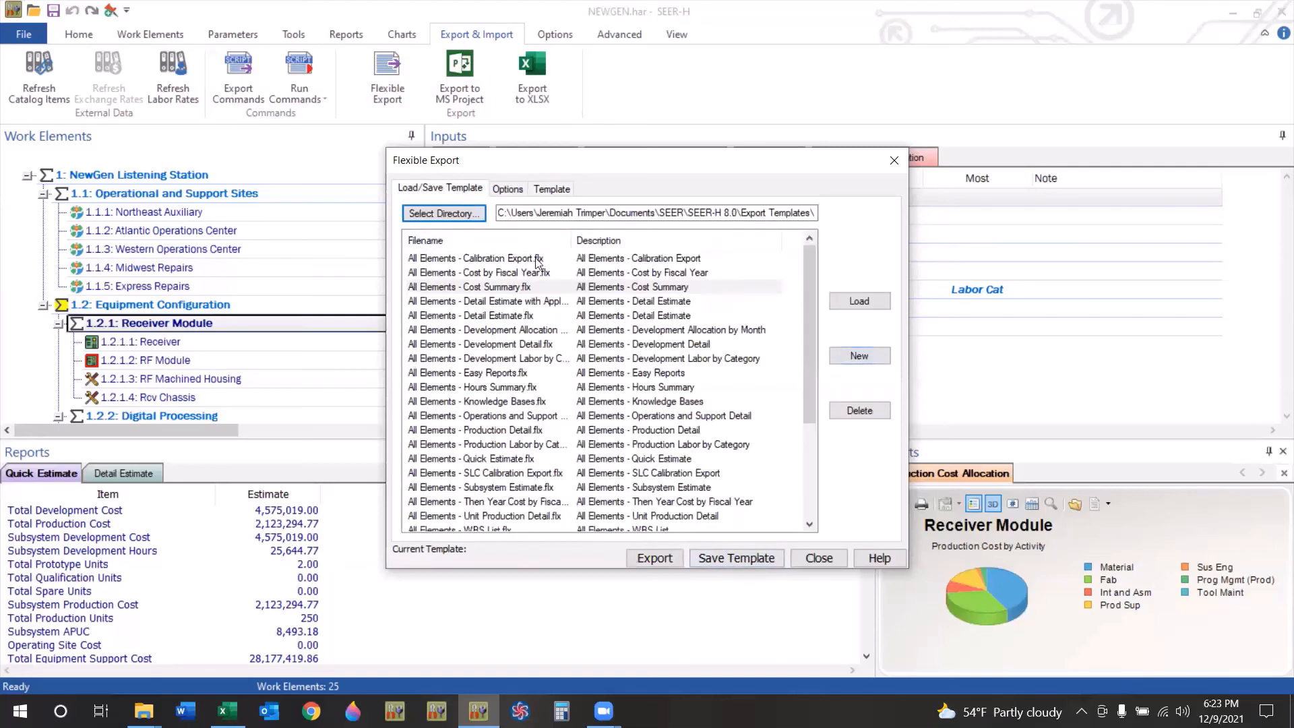
pyautogui.click(553, 189)
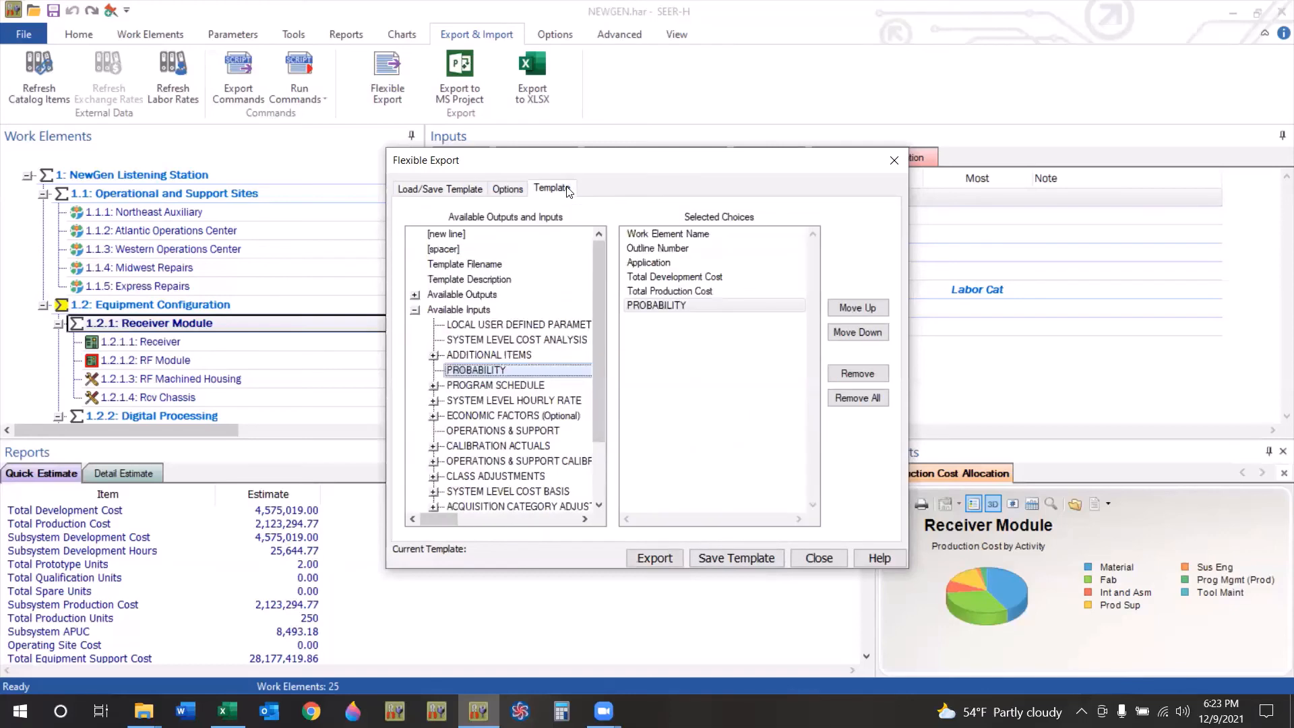
pyautogui.click(723, 559)
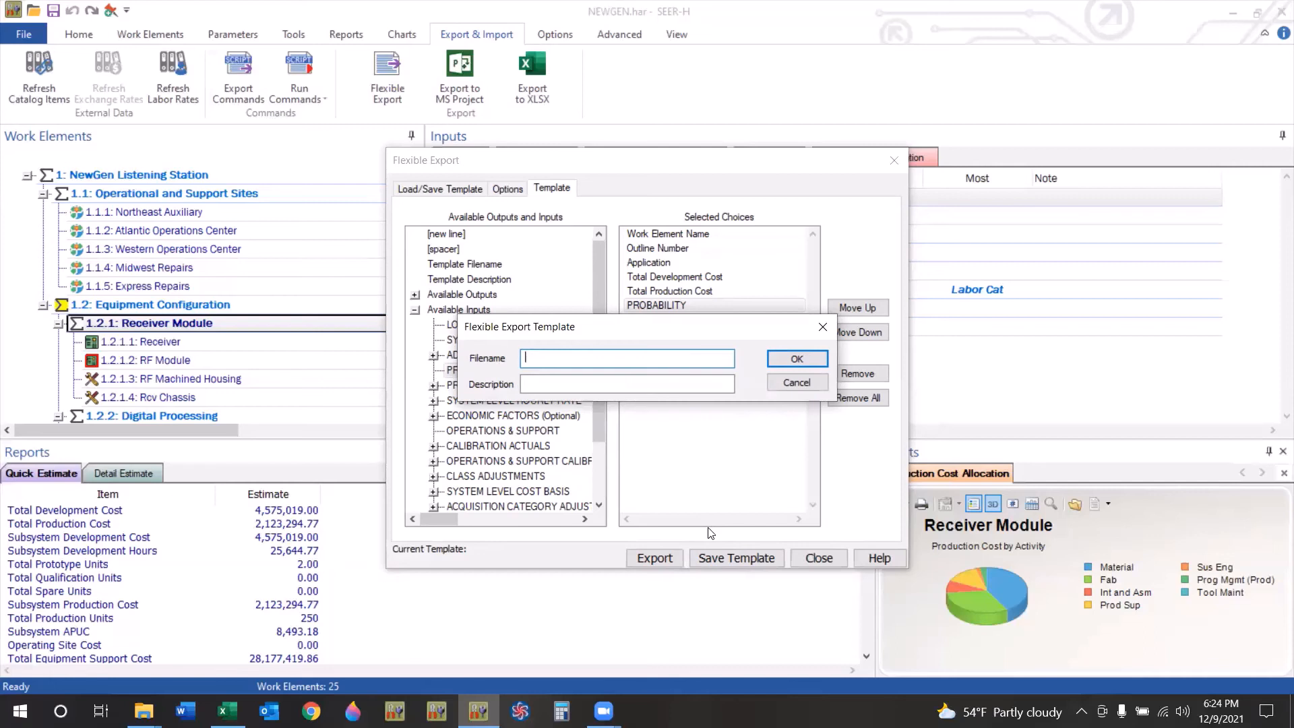
pyautogui.write('Example')
pyautogui.click(605, 380)
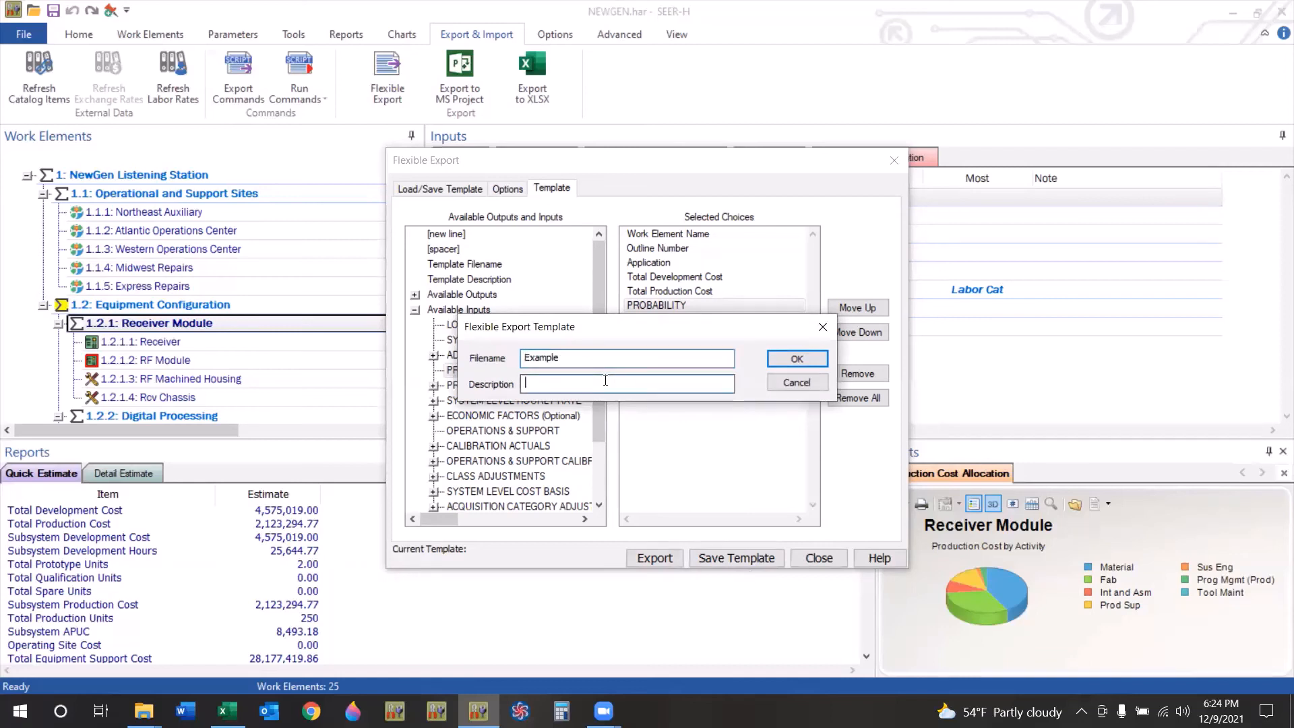
pyautogui.write('Total ')
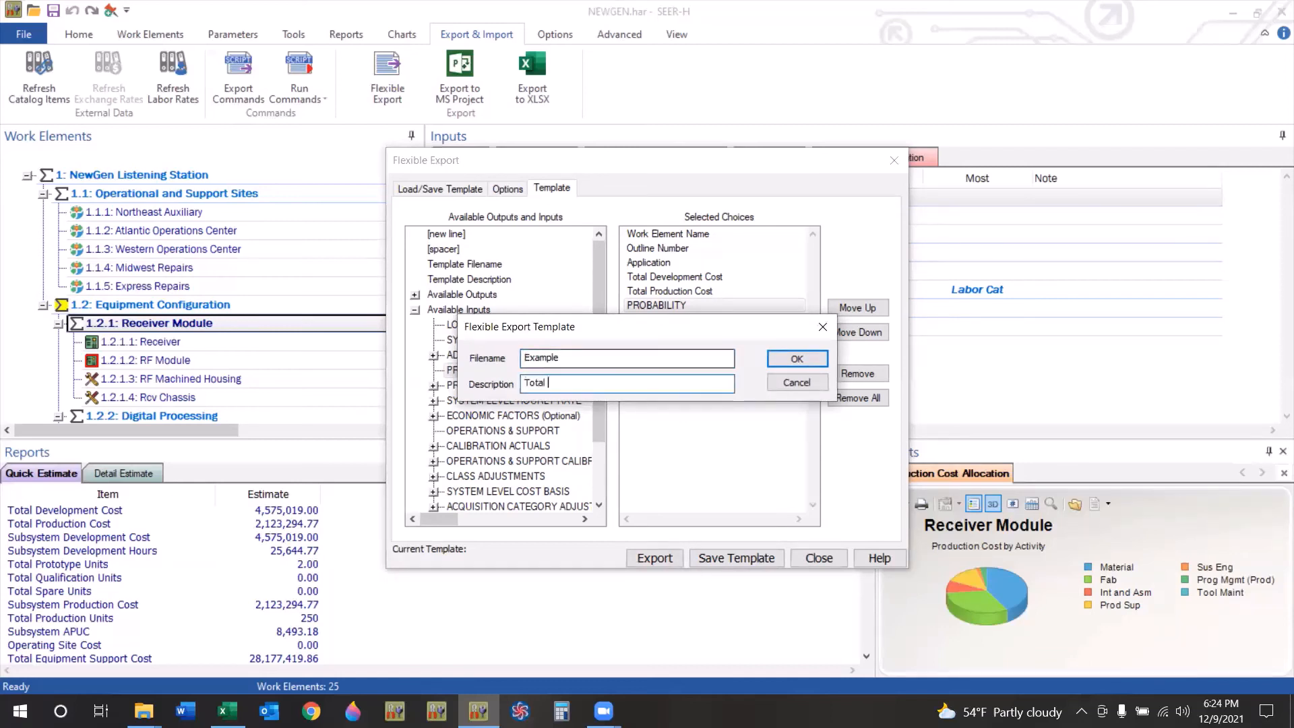
pyautogui.write('Dev Cost + Total Prod Cost + P')
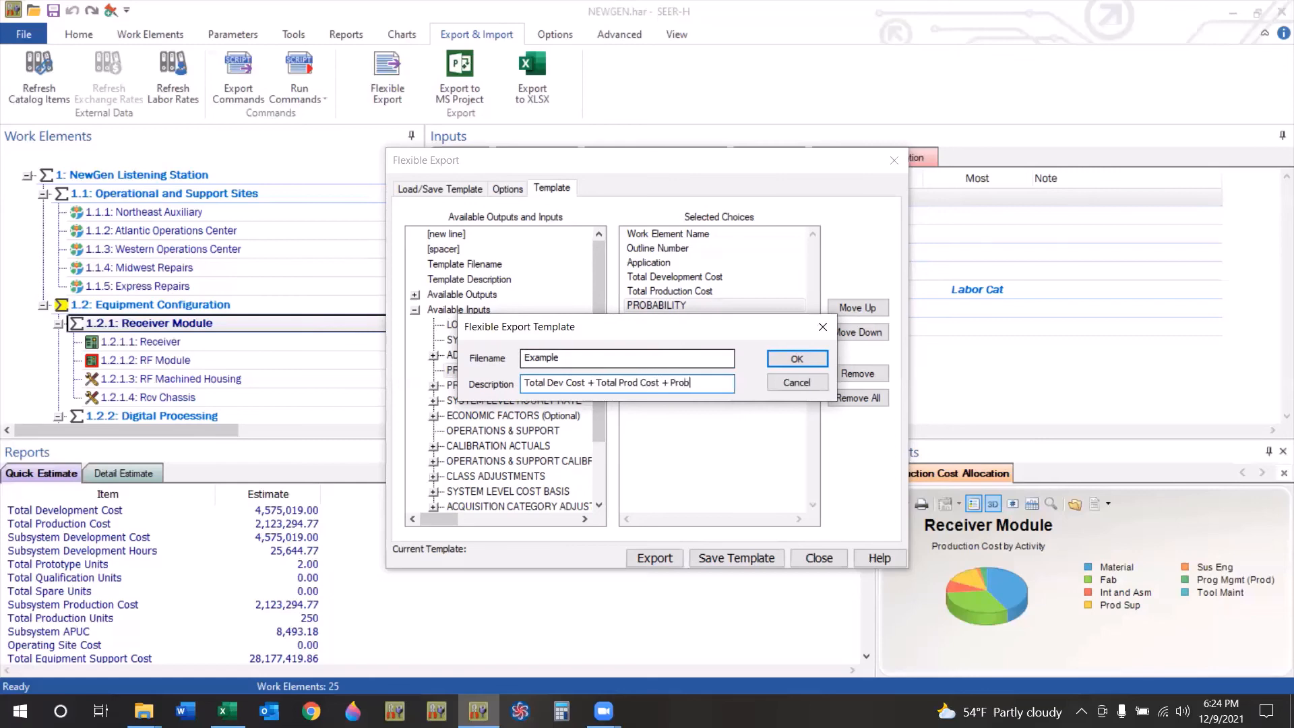
pyautogui.write('rob')
pyautogui.click(796, 359)
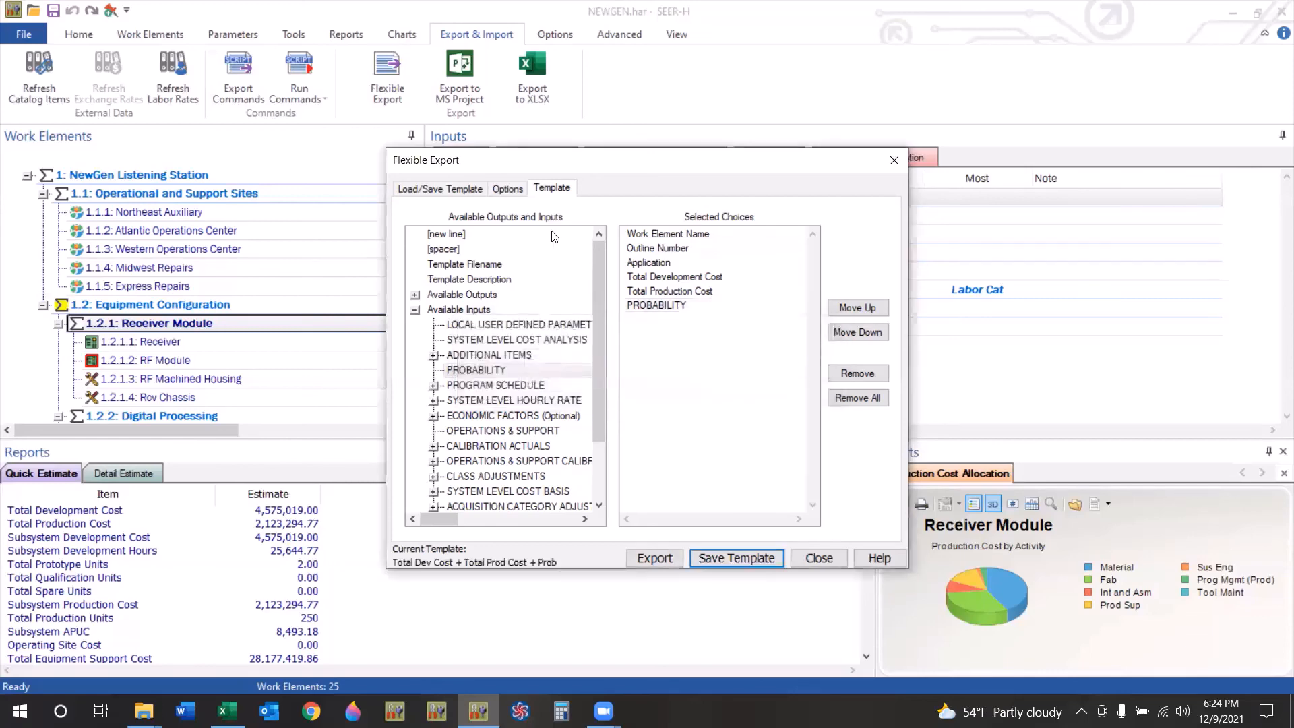
# Step: Select Example.flx among the saved templates and export the project with it to a report
pyautogui.click(427, 190)
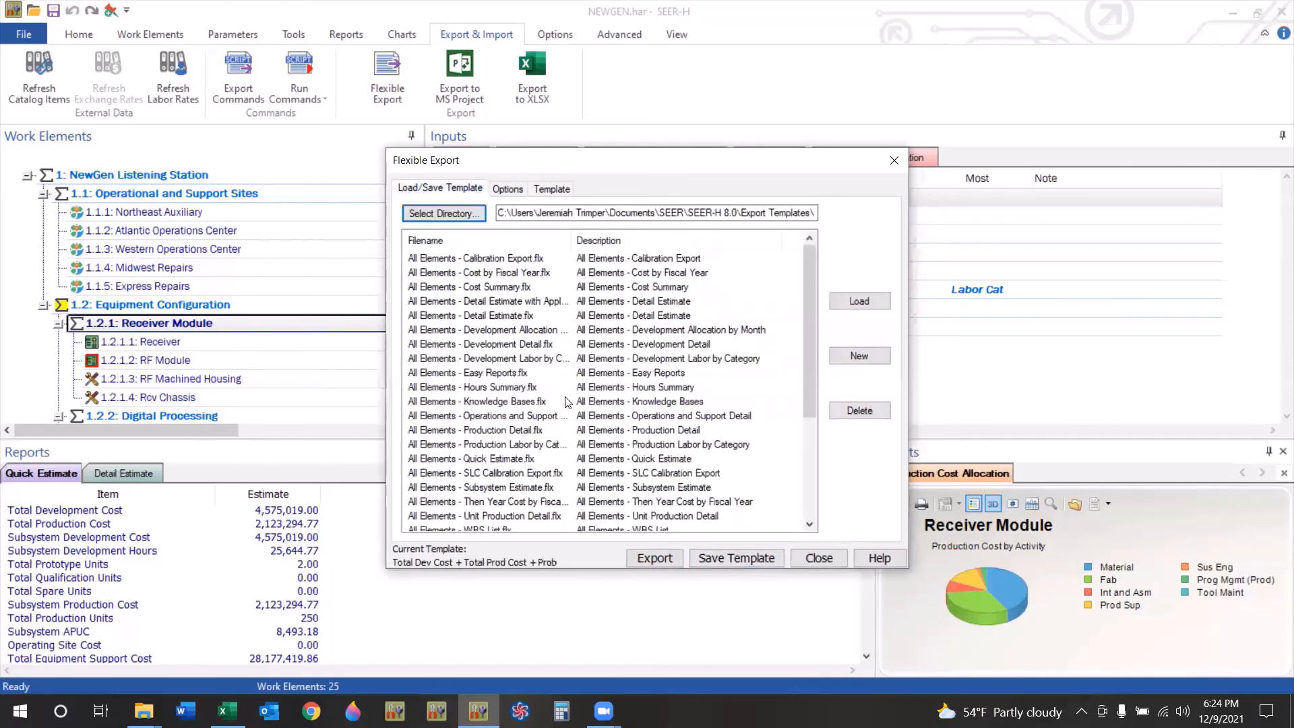
pyautogui.scroll(-3, 566, 403)
pyautogui.scroll(-3, 566, 403)
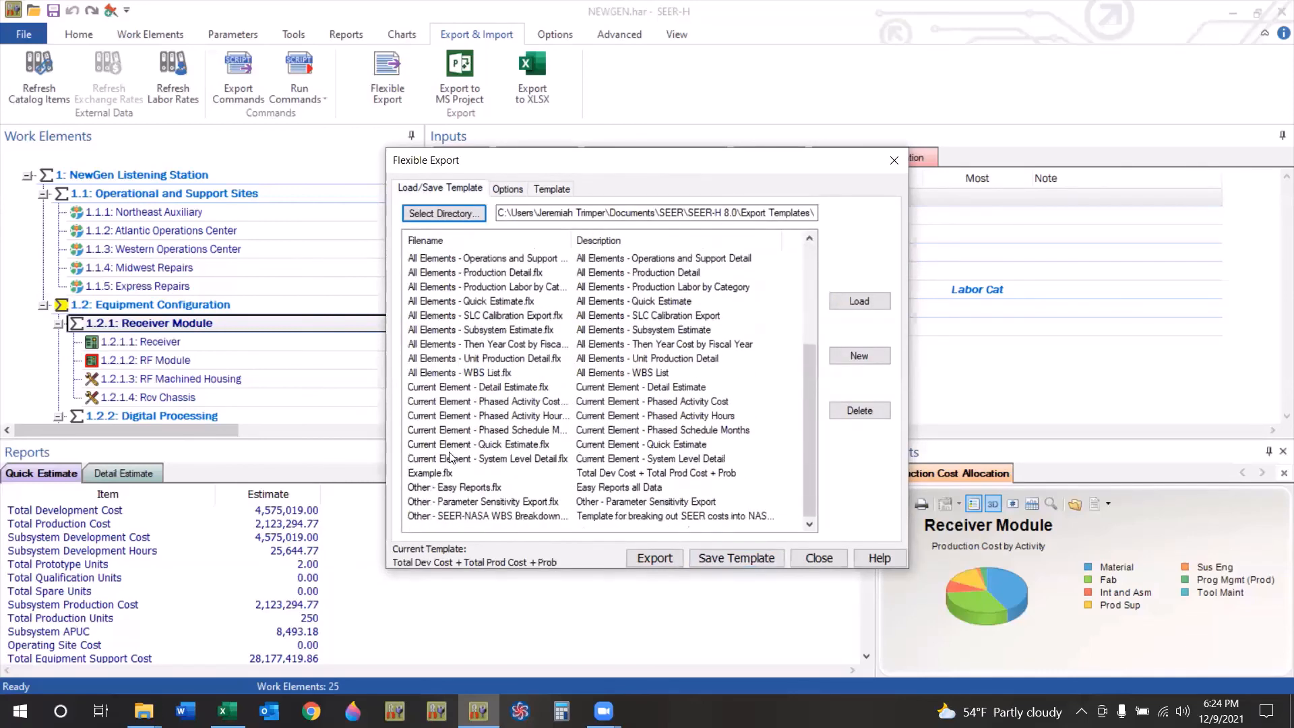
pyautogui.click(439, 474)
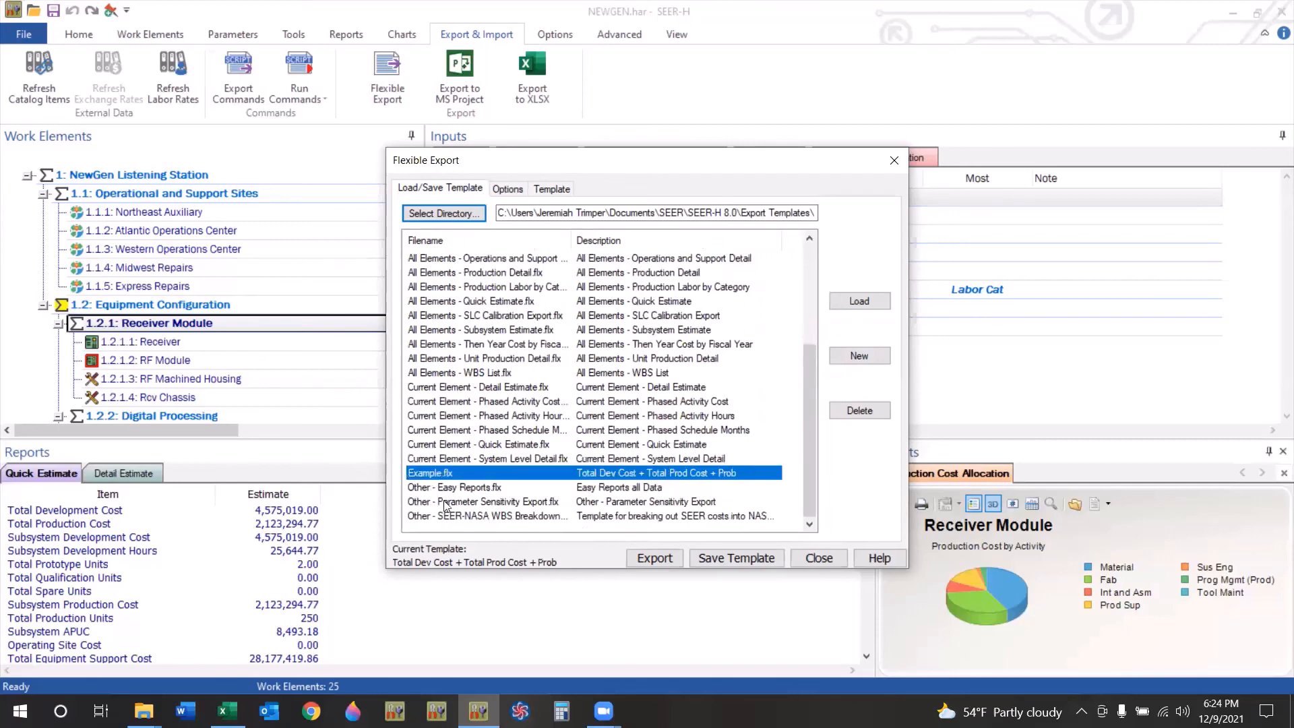
pyautogui.click(655, 558)
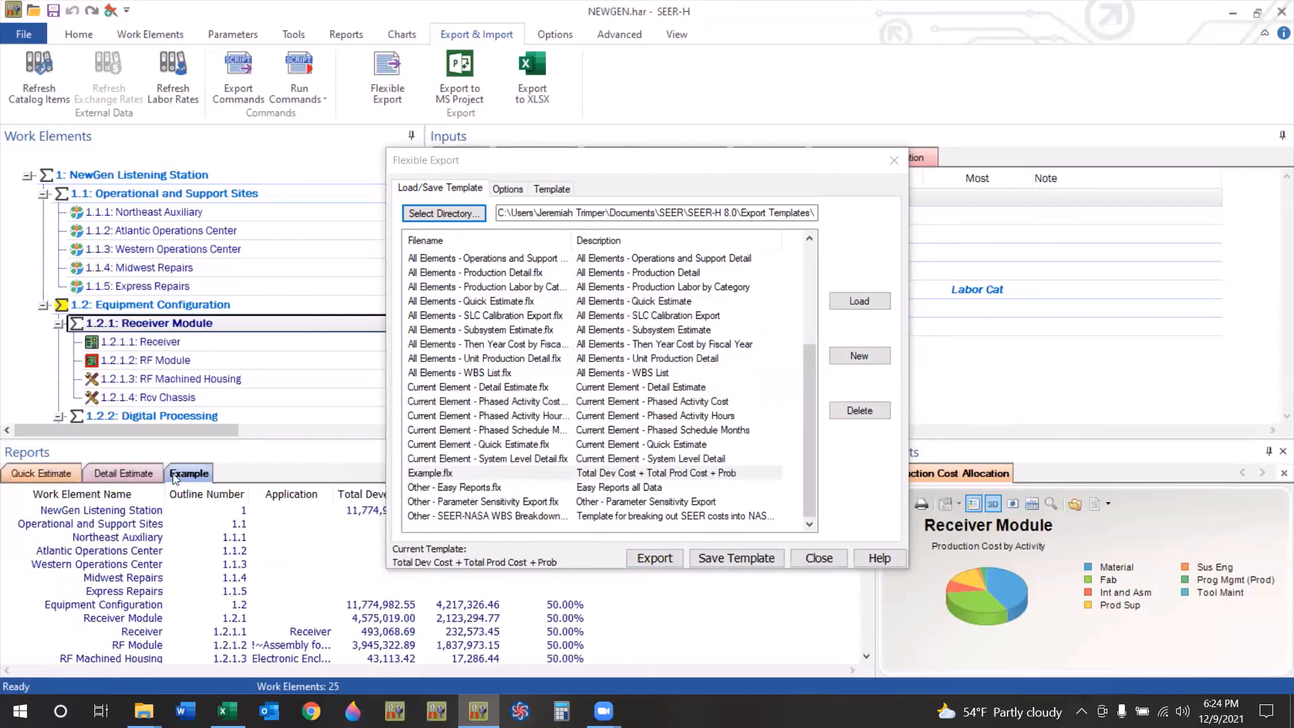
# Step: Change the Flexible Export output destination to Clipboard and export the entire project with the Example template
pyautogui.click(507, 189)
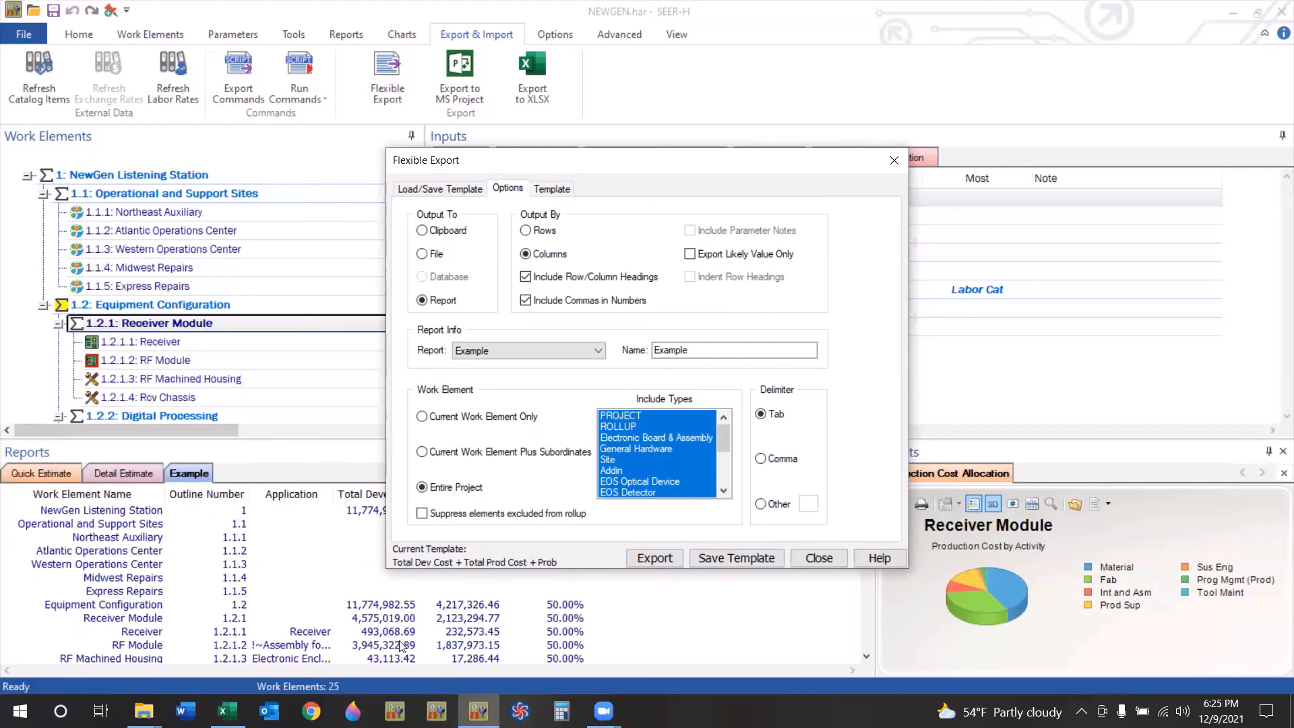
pyautogui.scroll(-2, 172, 568)
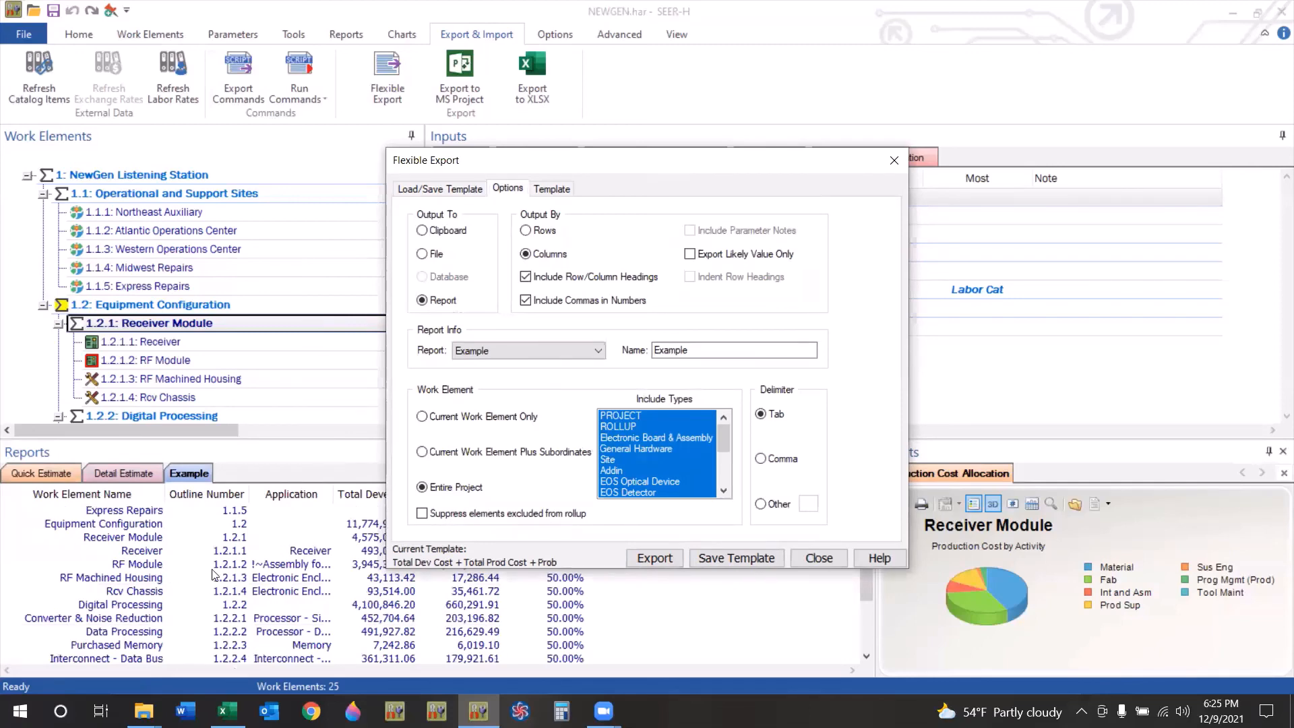
pyautogui.click(422, 231)
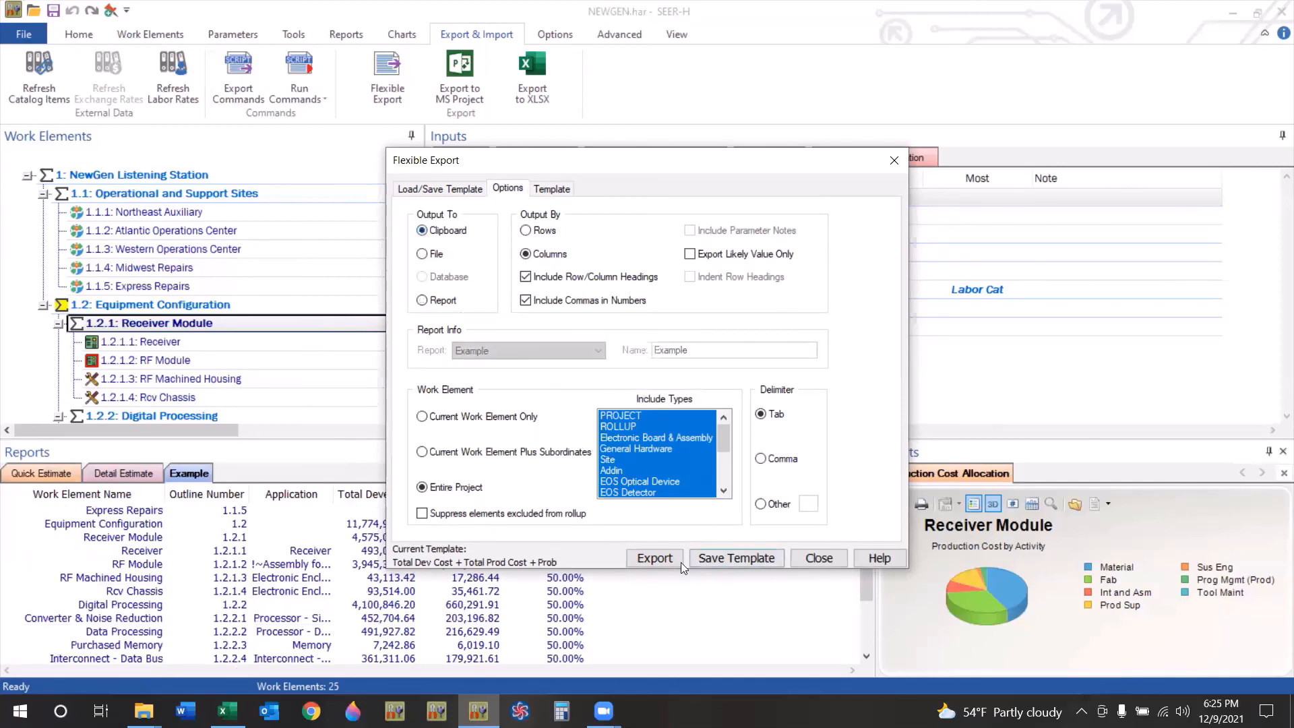
pyautogui.click(654, 558)
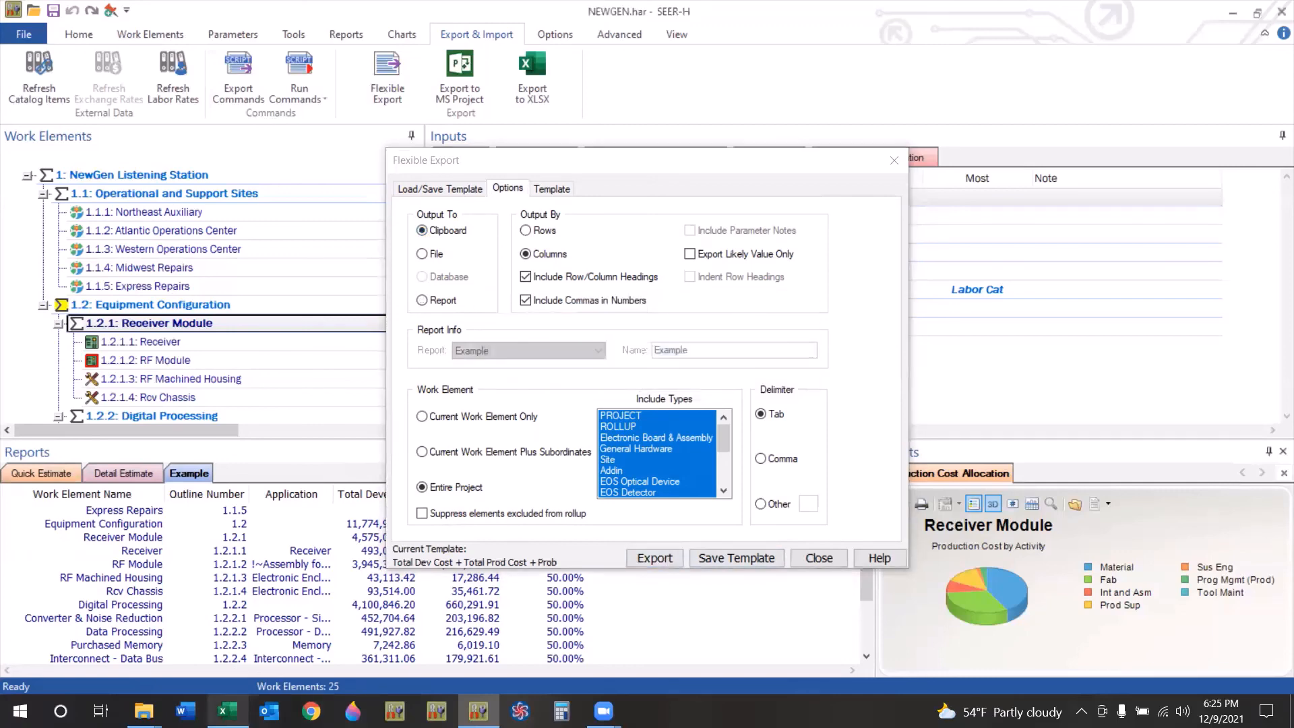
# Step: Switch to Excel, paste the exported data into Sheet1 at cell A1, and auto-fit the widths of columns A to G
pyautogui.click(227, 711)
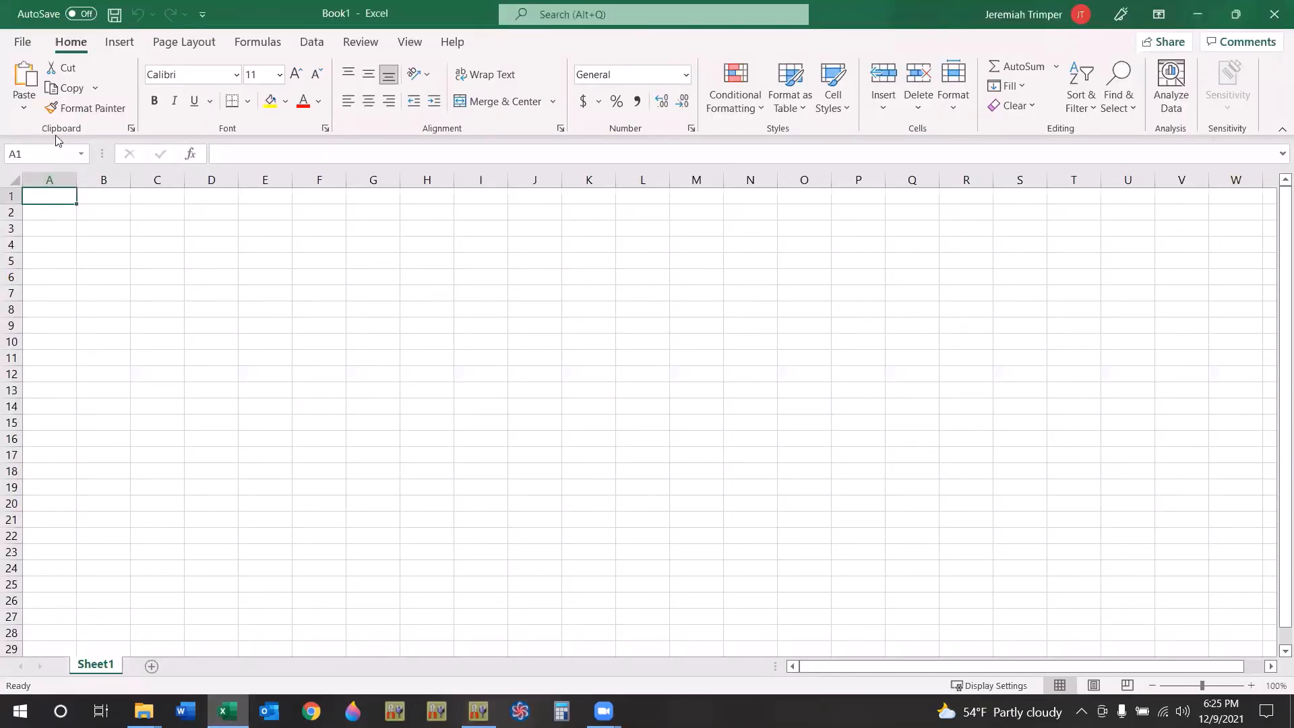
pyautogui.rightClick(67, 194)
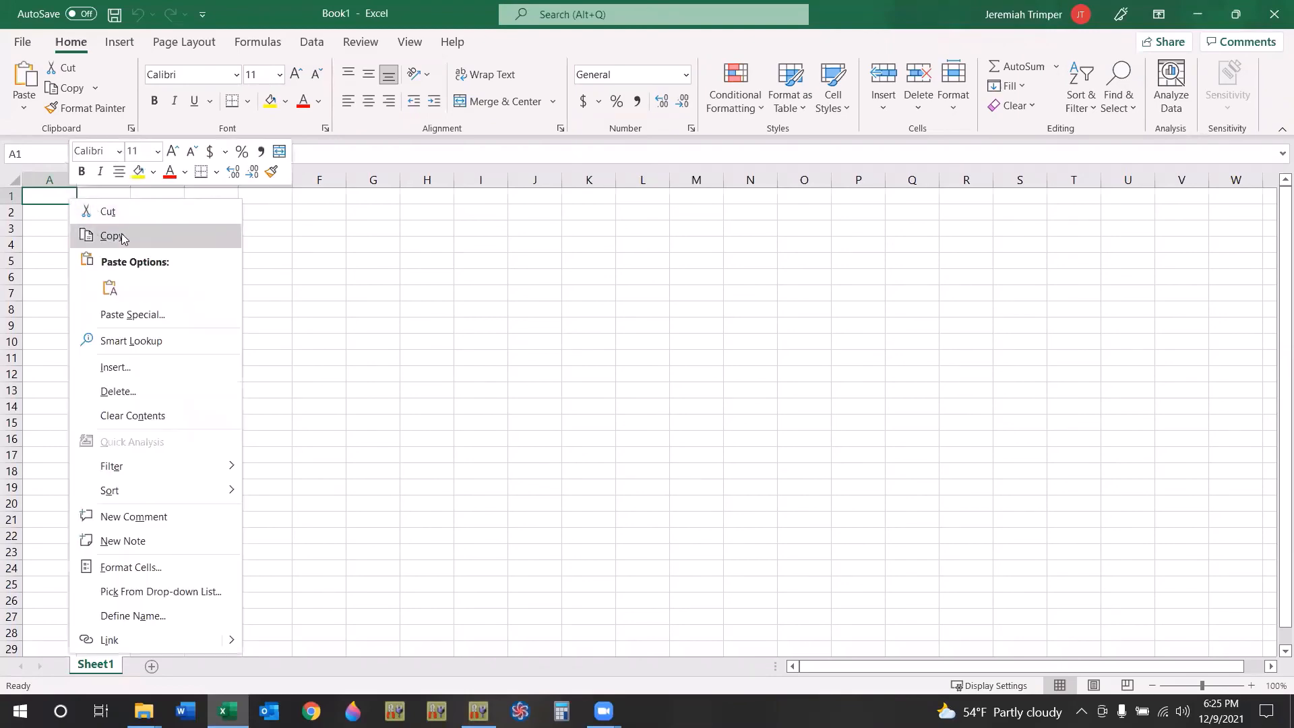
pyautogui.click(116, 290)
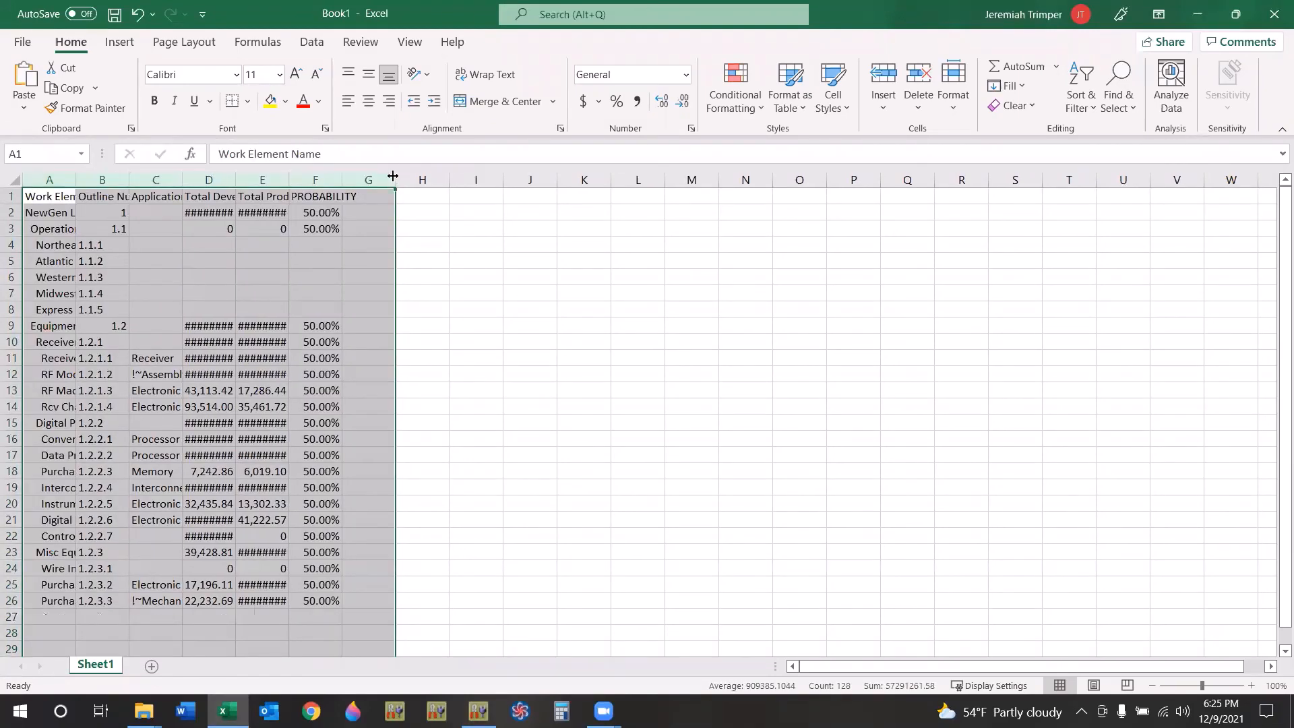
pyautogui.doubleClick(76, 180)
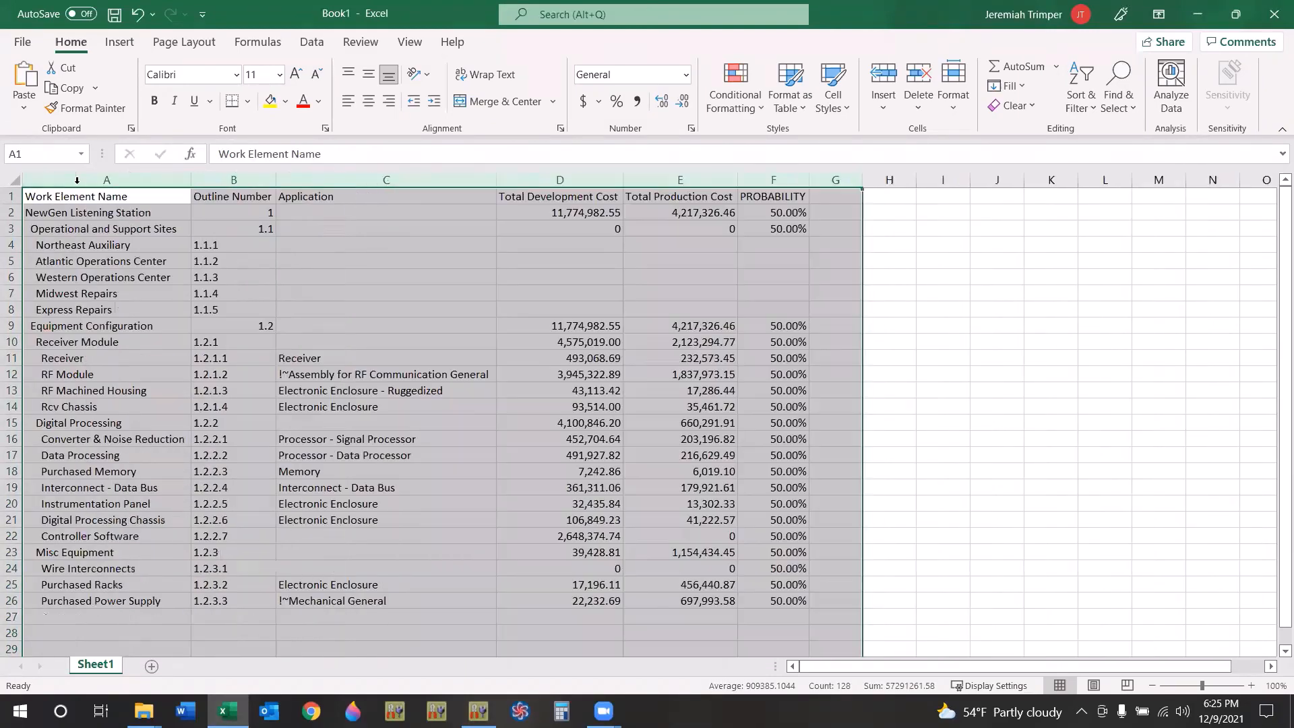